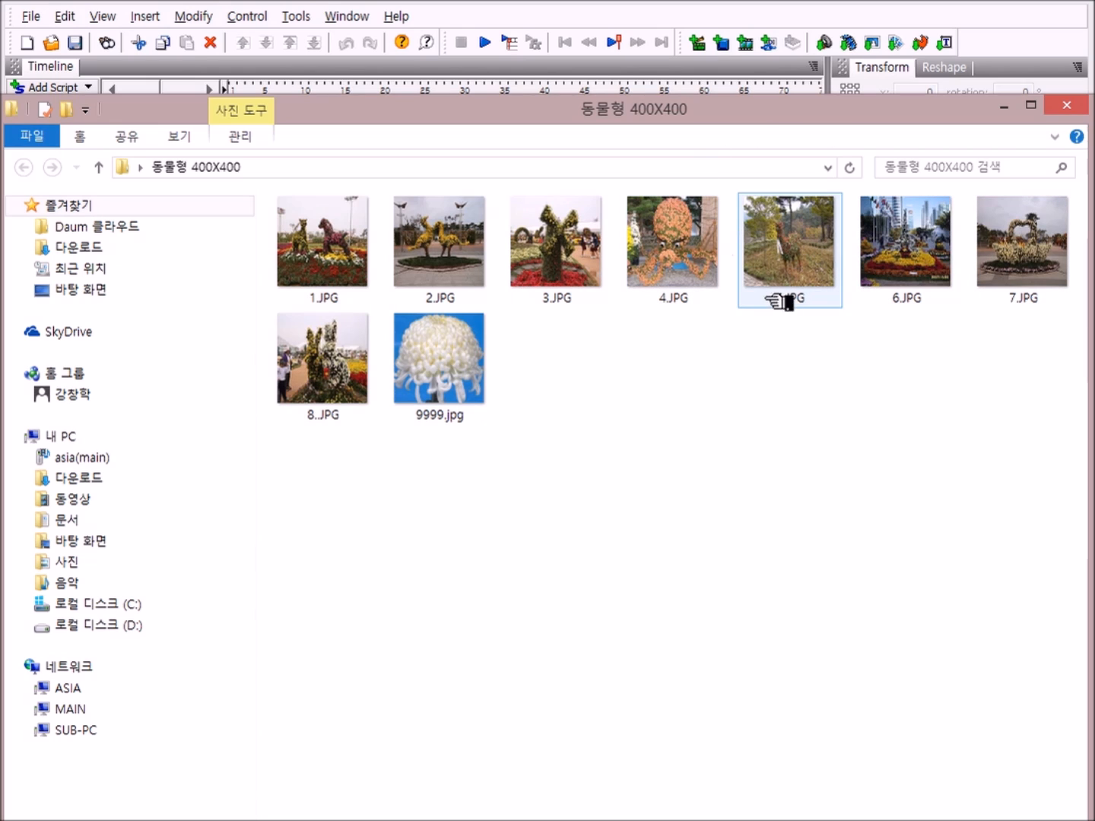
View the images 5.JPG and 9999.jpg in the 동물형 400X400 folder and close the folder
double_click(816, 257)
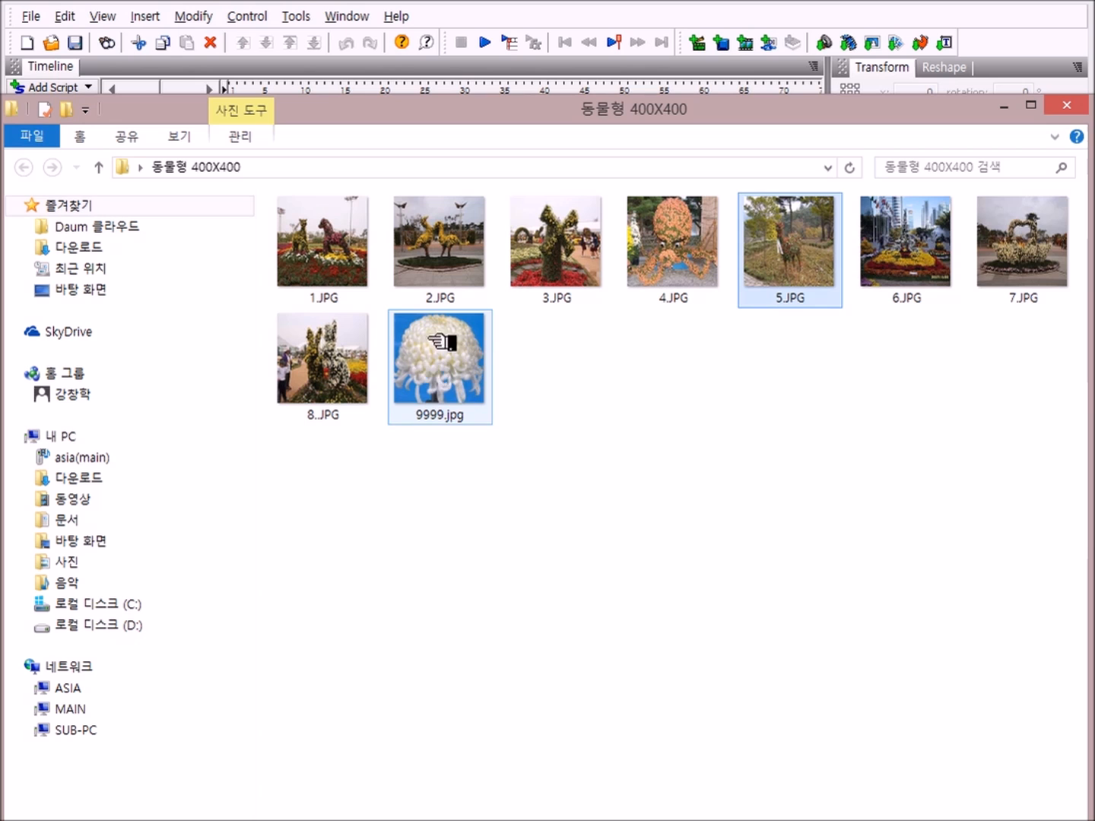
mouse_move(476, 343)
double_click(450, 358)
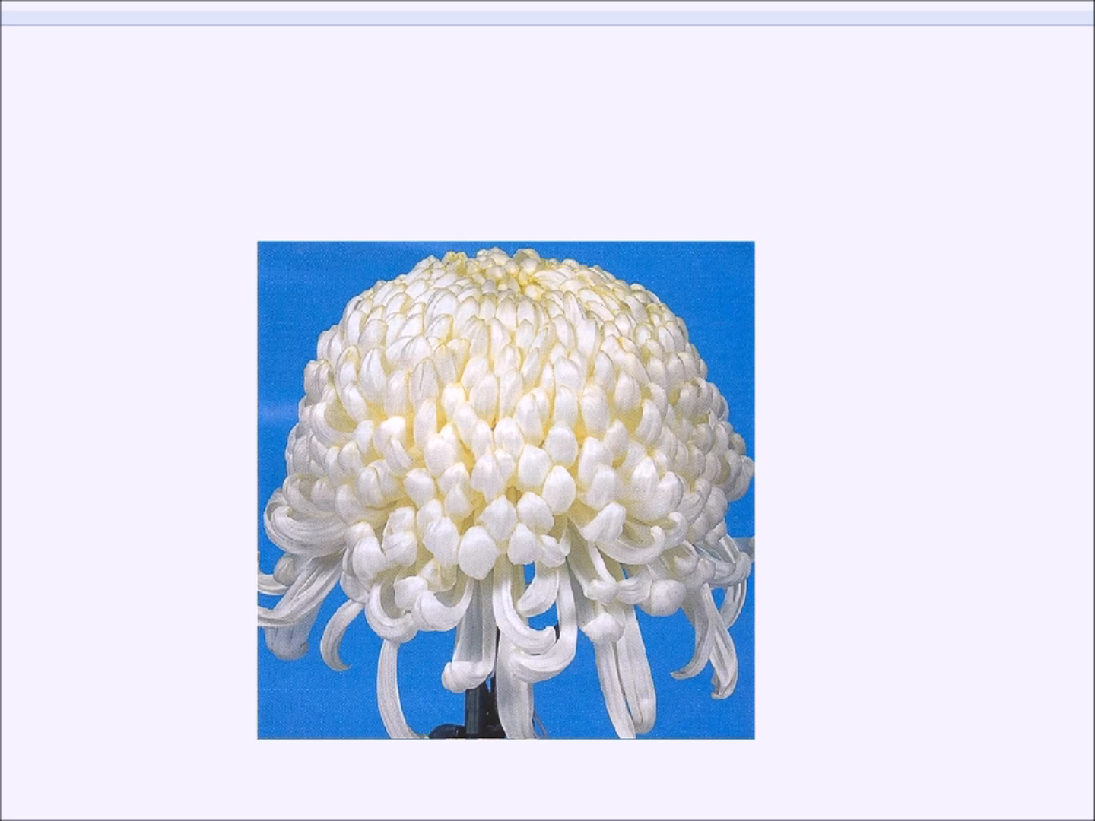
key(alt+F4)
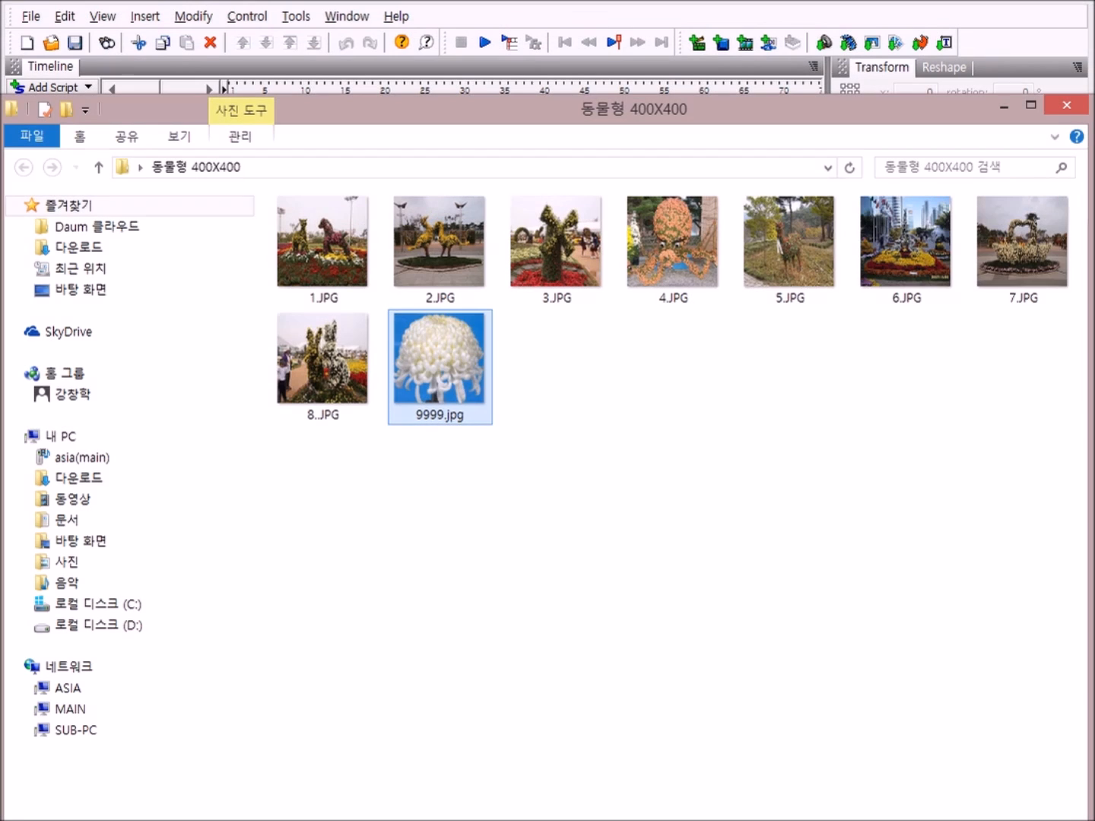
click(1068, 109)
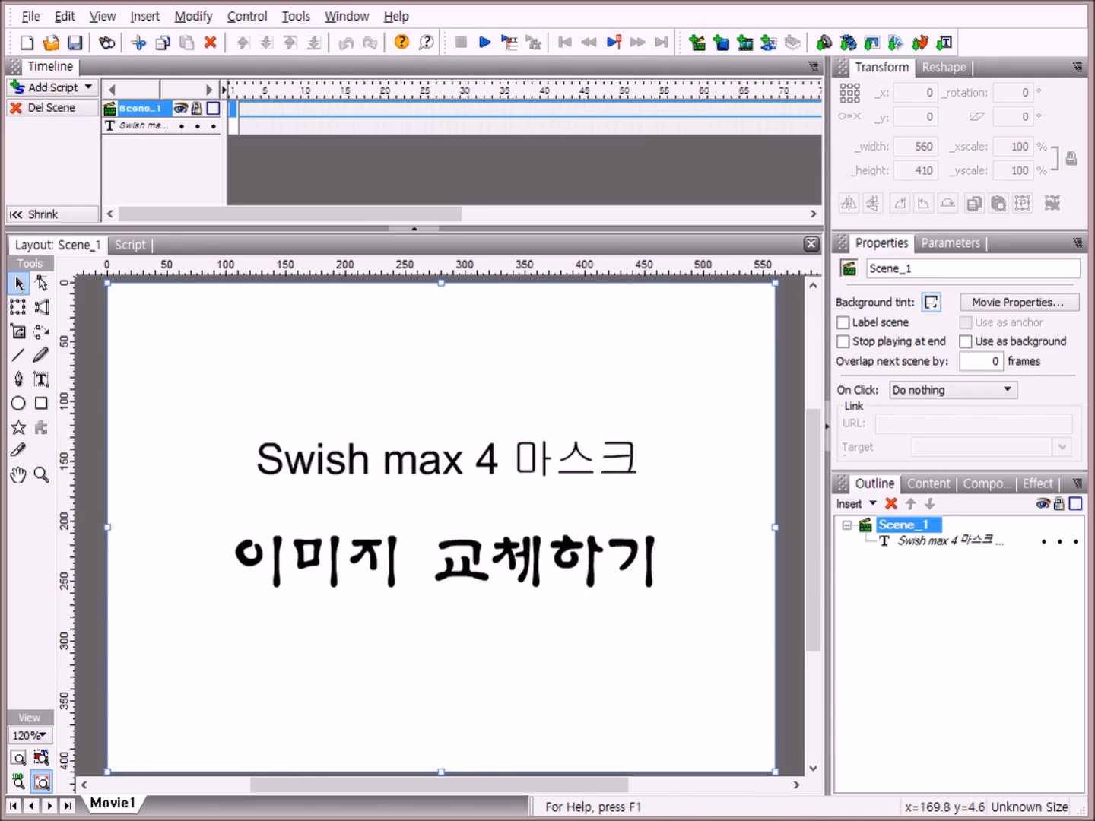
Open the movie Rolling Button 소스.swi from the desktop and preview its animation
click(52, 44)
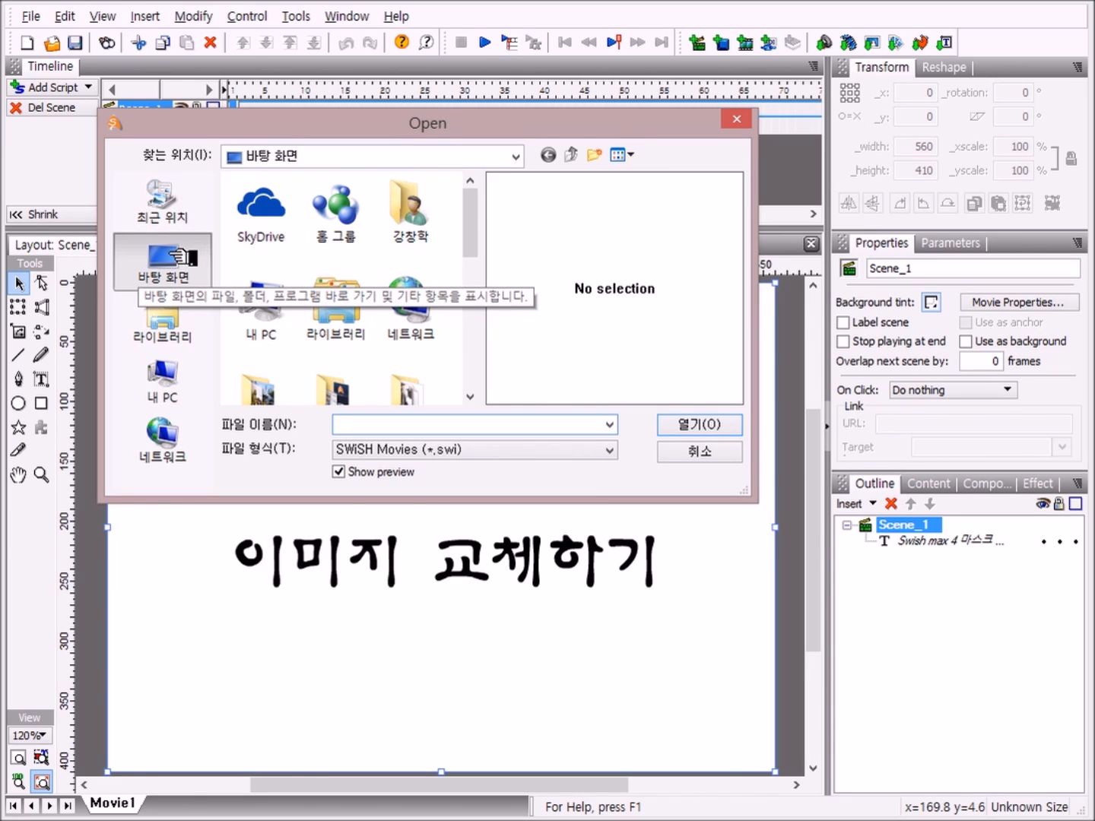
drag(473, 243, 525, 350)
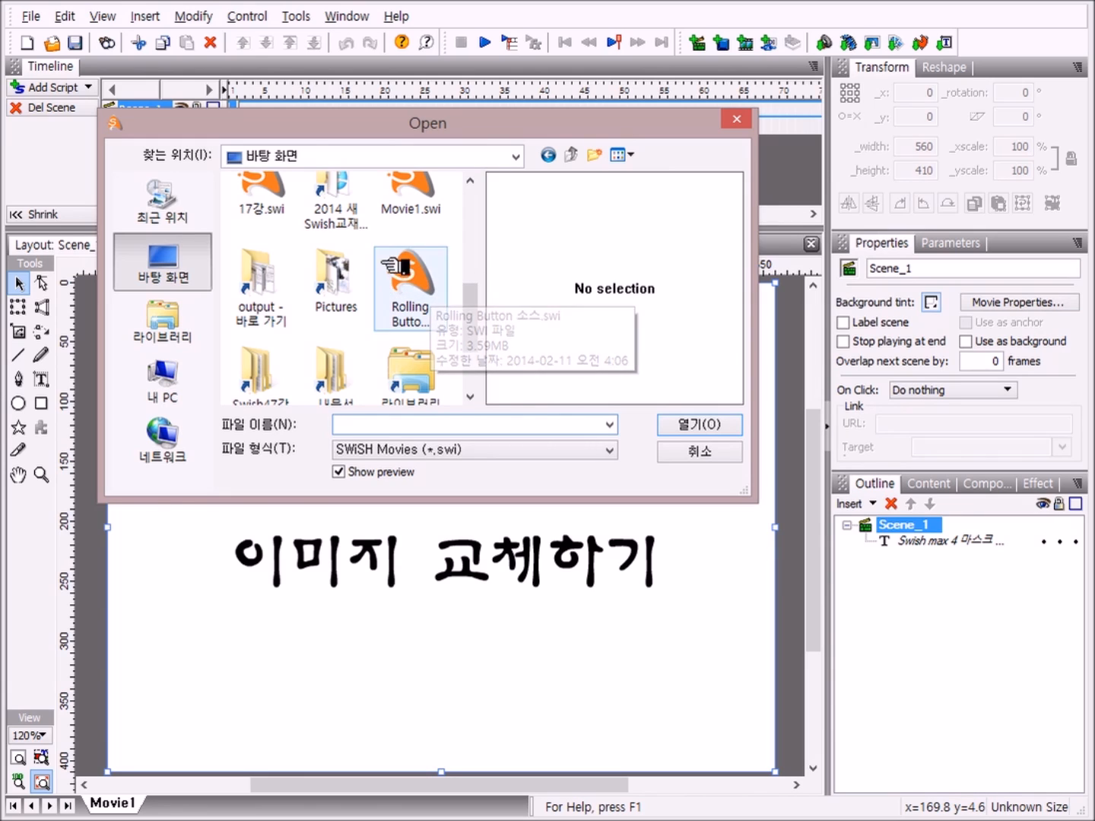
click(429, 286)
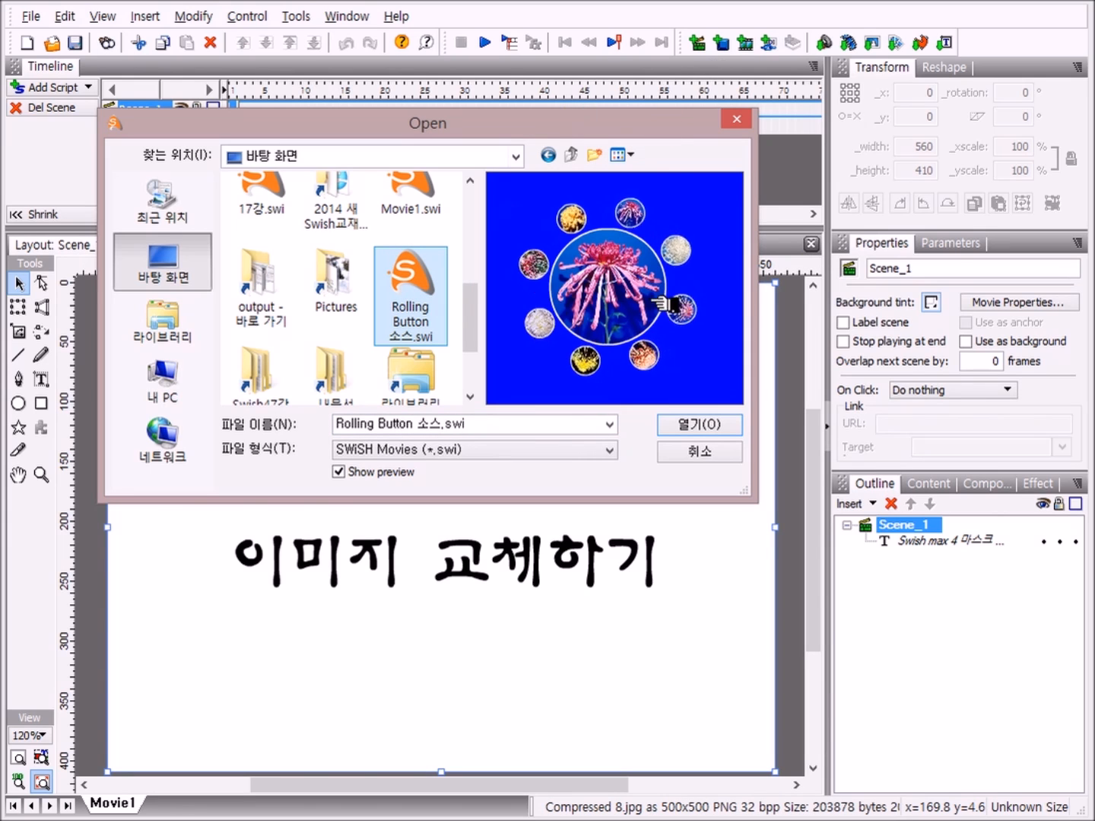
click(702, 424)
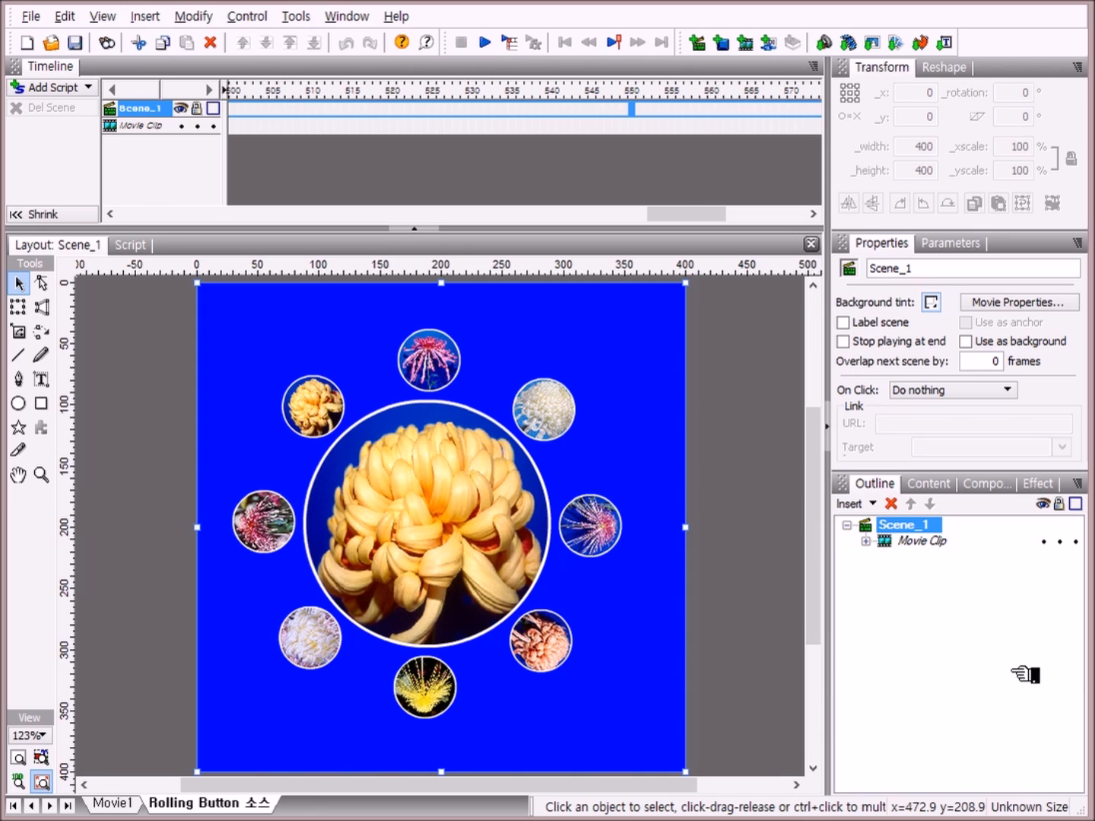
click(492, 44)
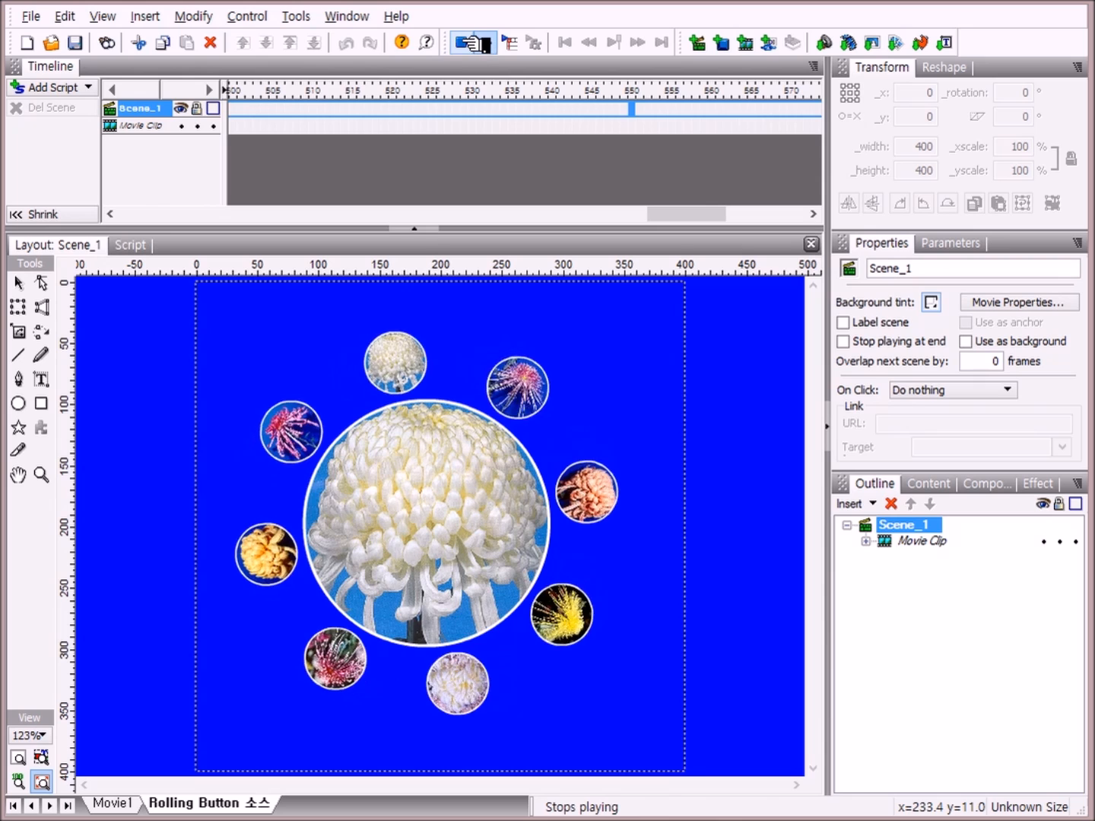
click(473, 43)
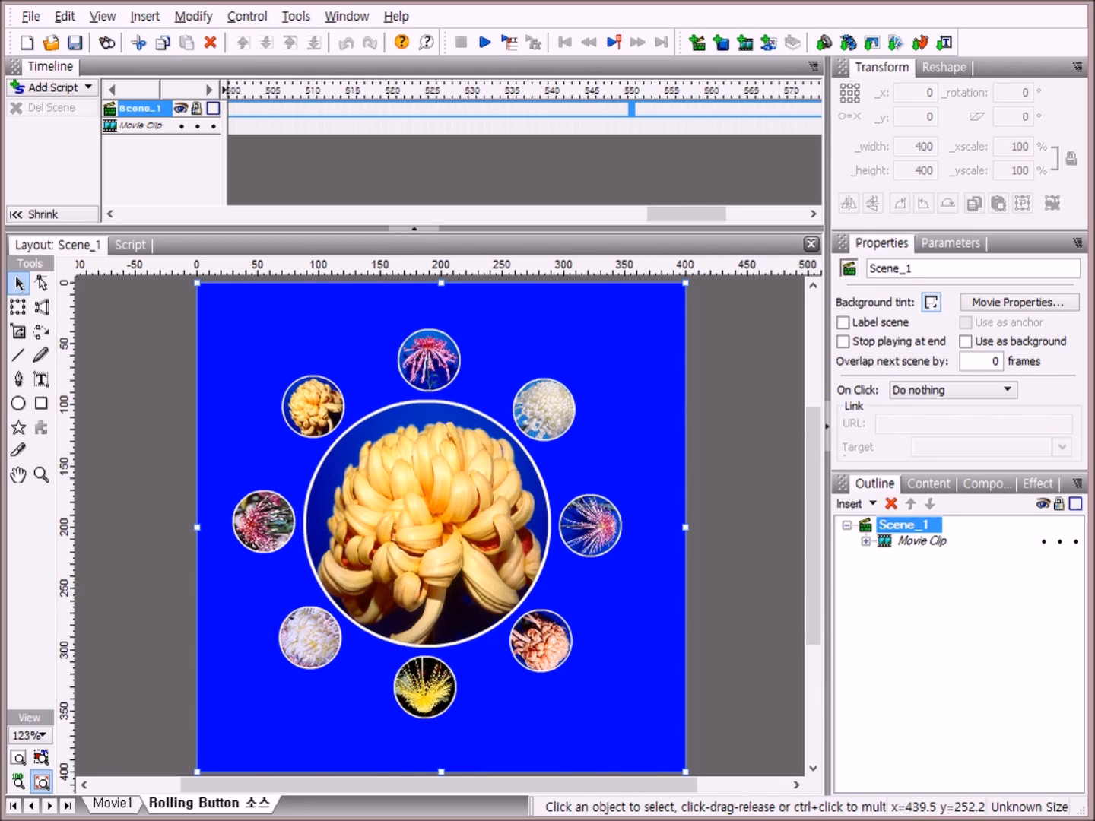
Expand the Movie Clip and its 버튼 group, and replace 버튼1's fill image with 1.JPG from the 동물형 400X400 folder
click(921, 542)
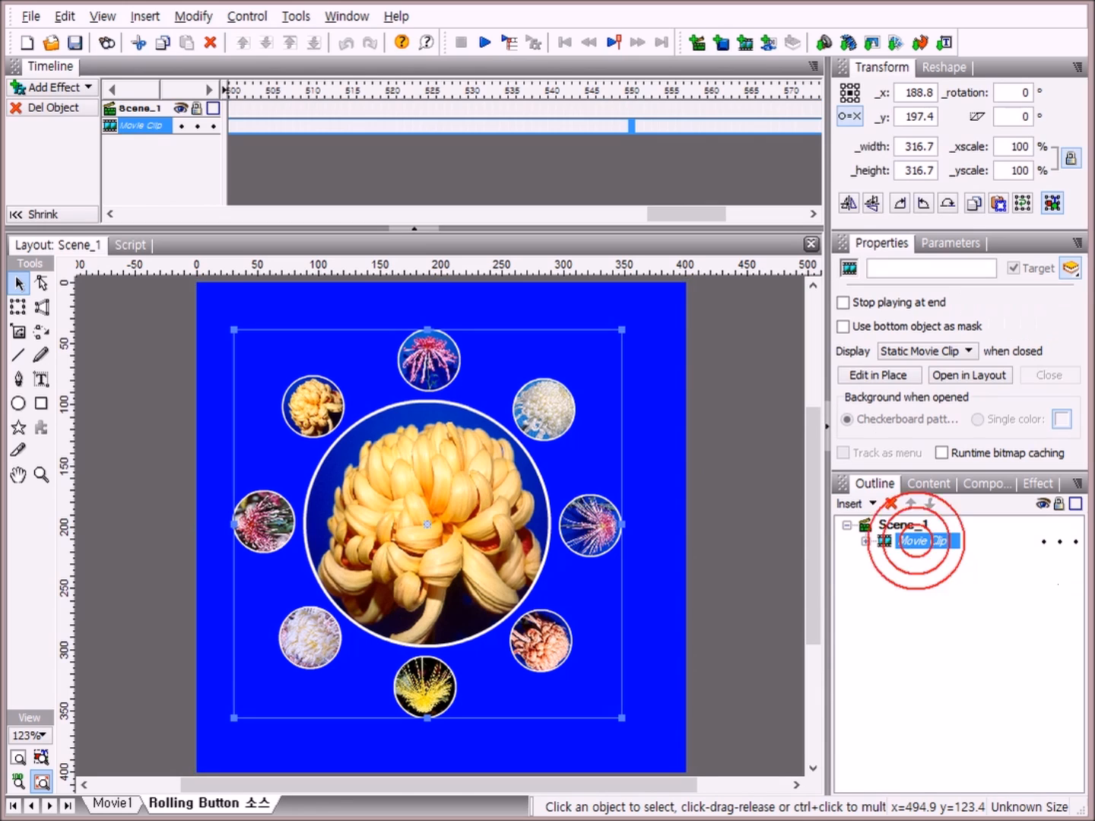
double_click(879, 543)
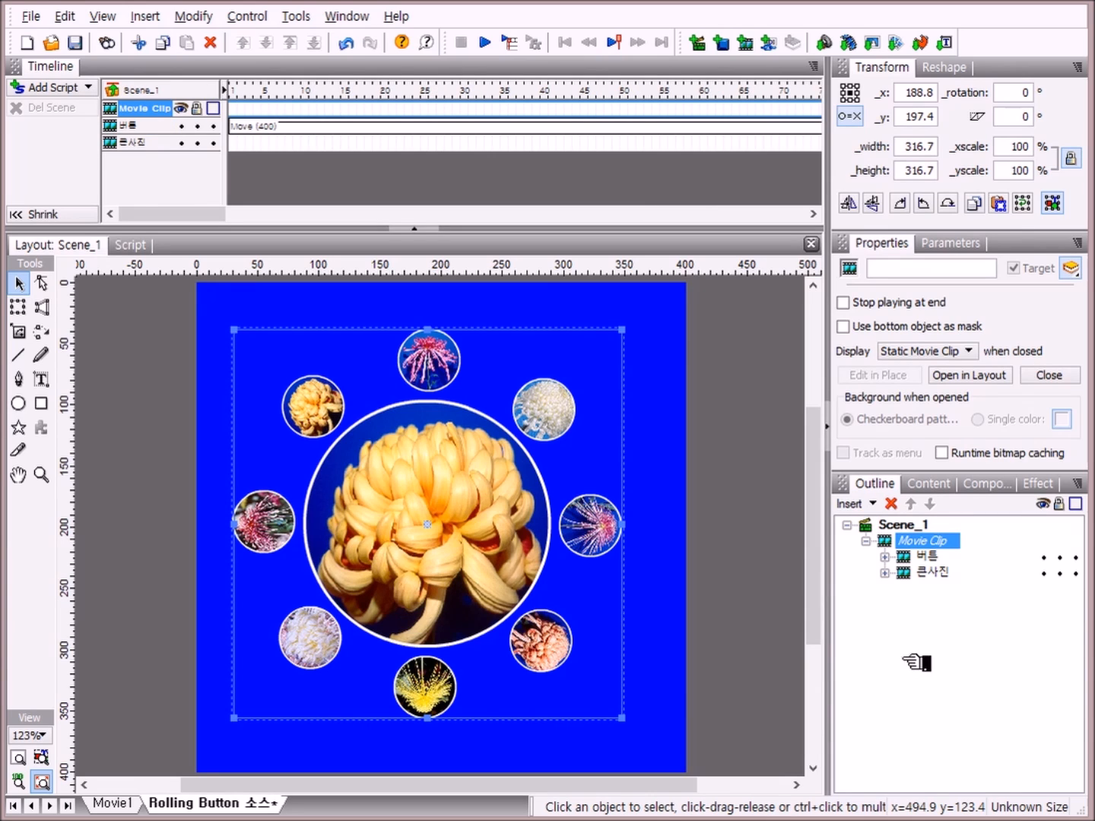
mouse_move(982, 558)
mouse_down()
mouse_move(945, 558)
mouse_move(946, 582)
mouse_move(972, 599)
mouse_move(921, 561)
mouse_up()
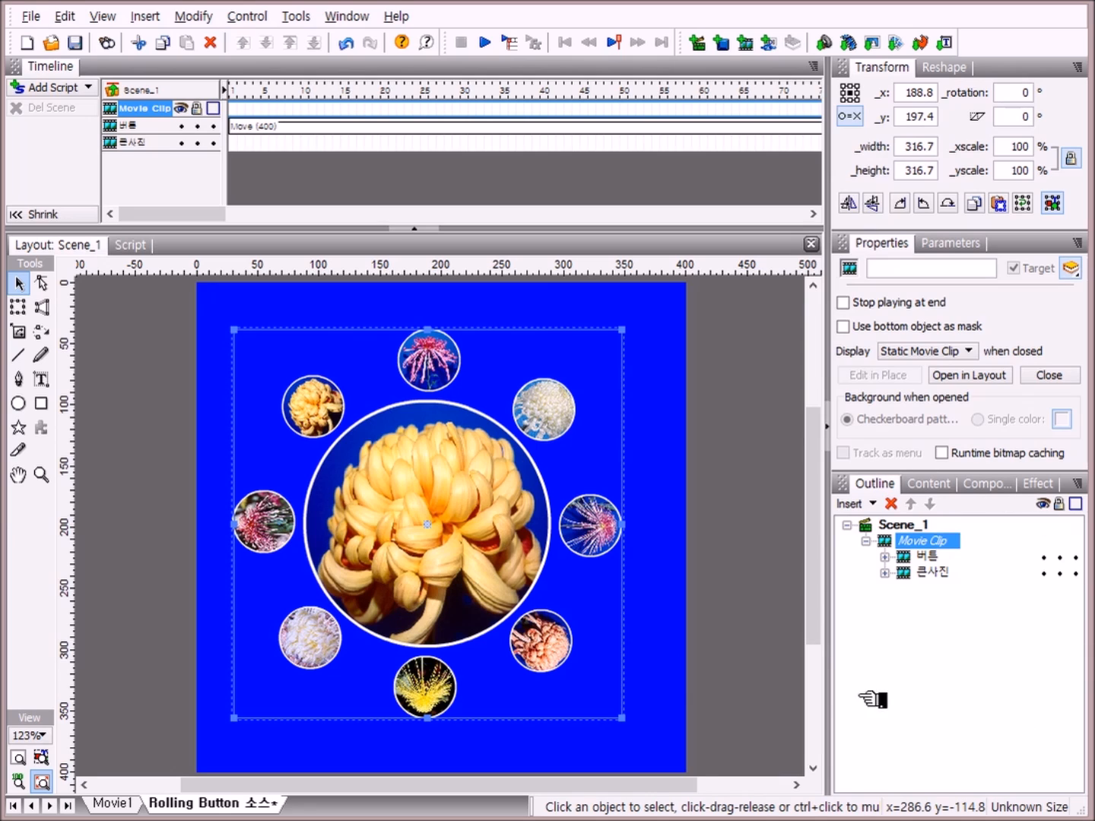
click(886, 556)
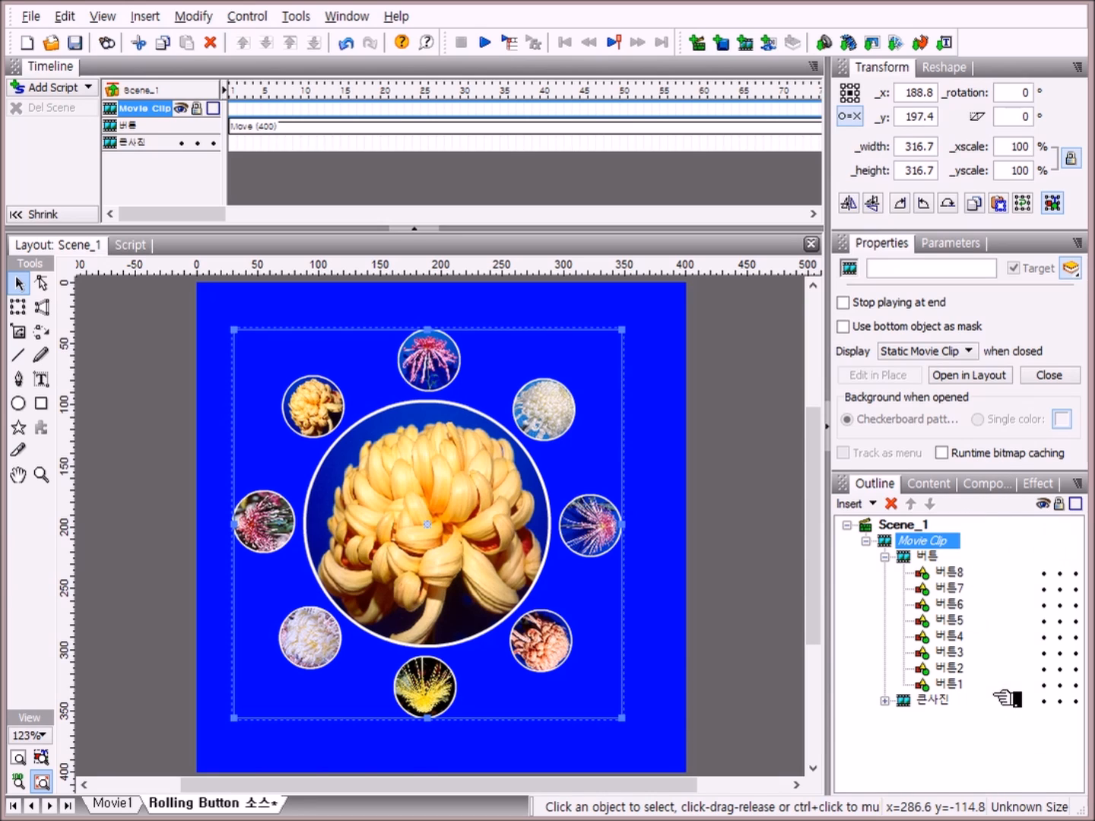
click(955, 686)
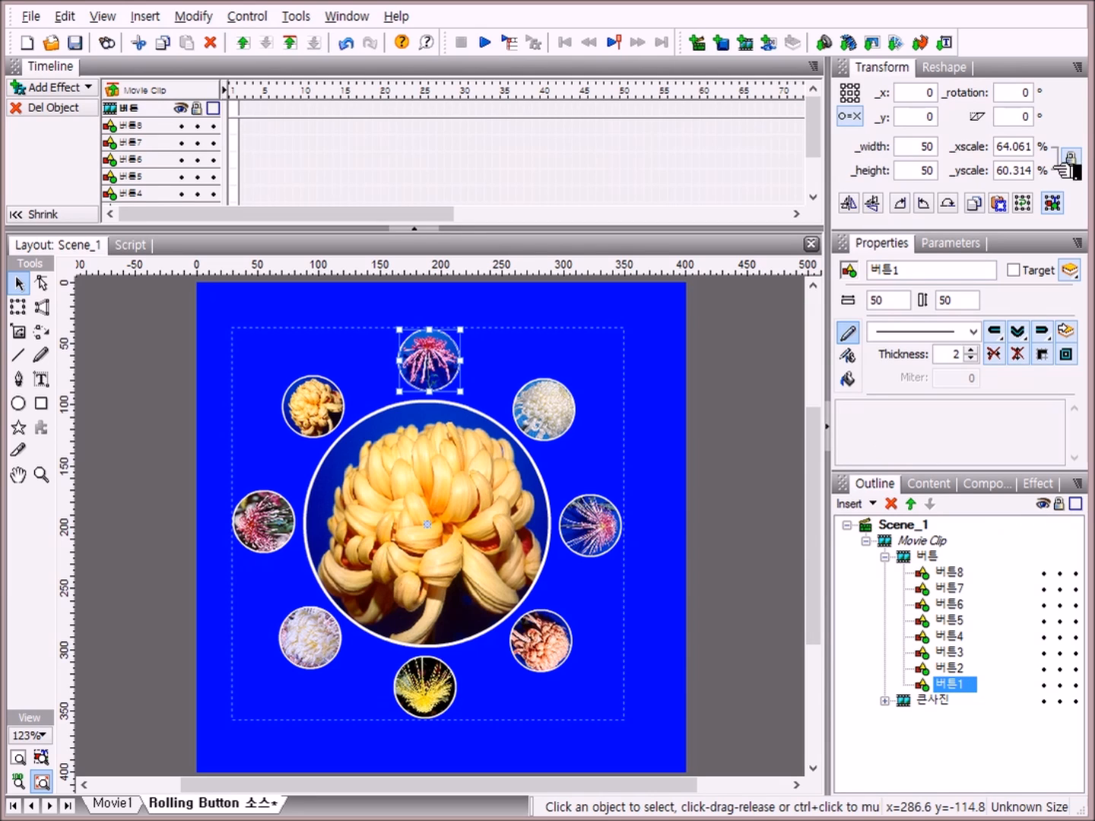
click(851, 379)
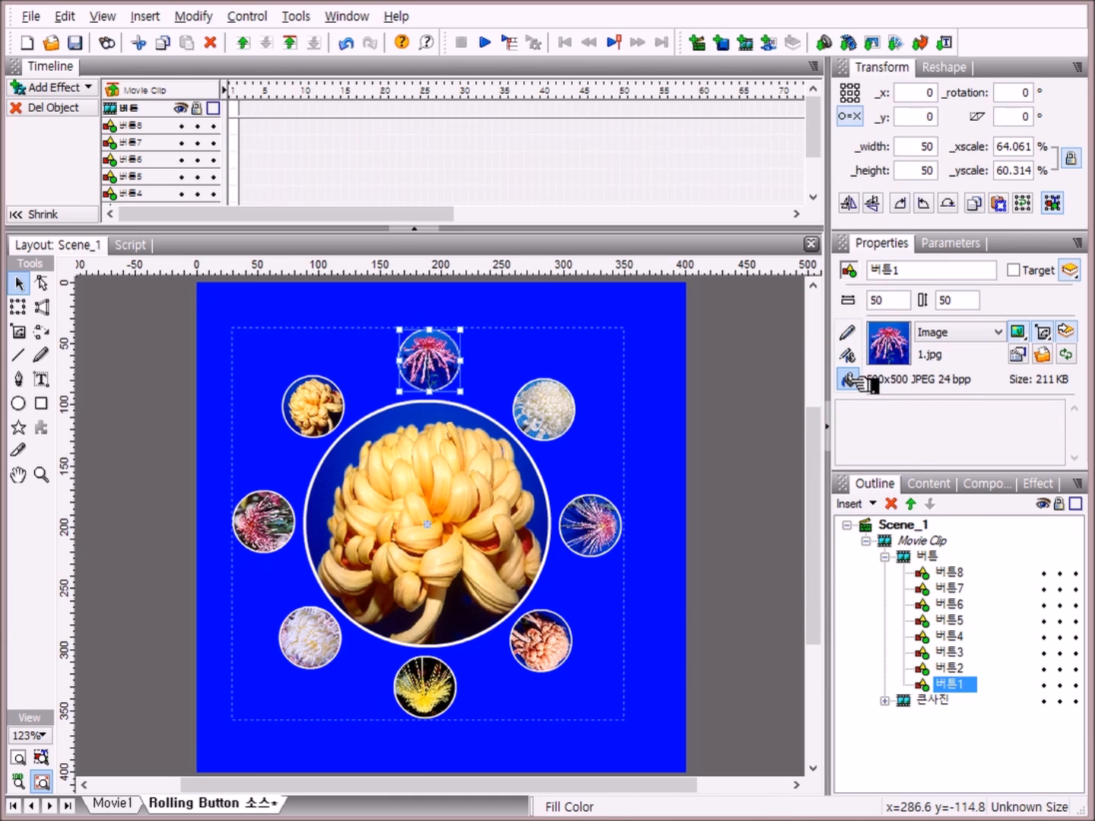
click(1043, 355)
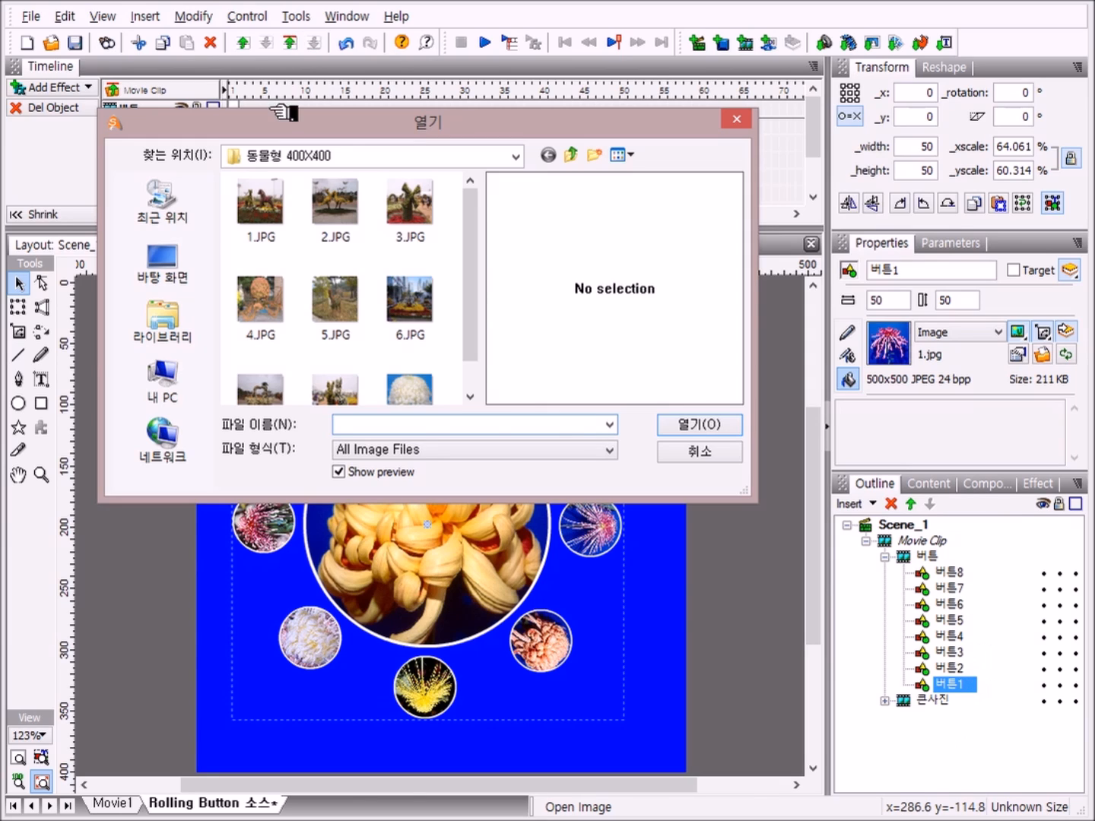
double_click(272, 215)
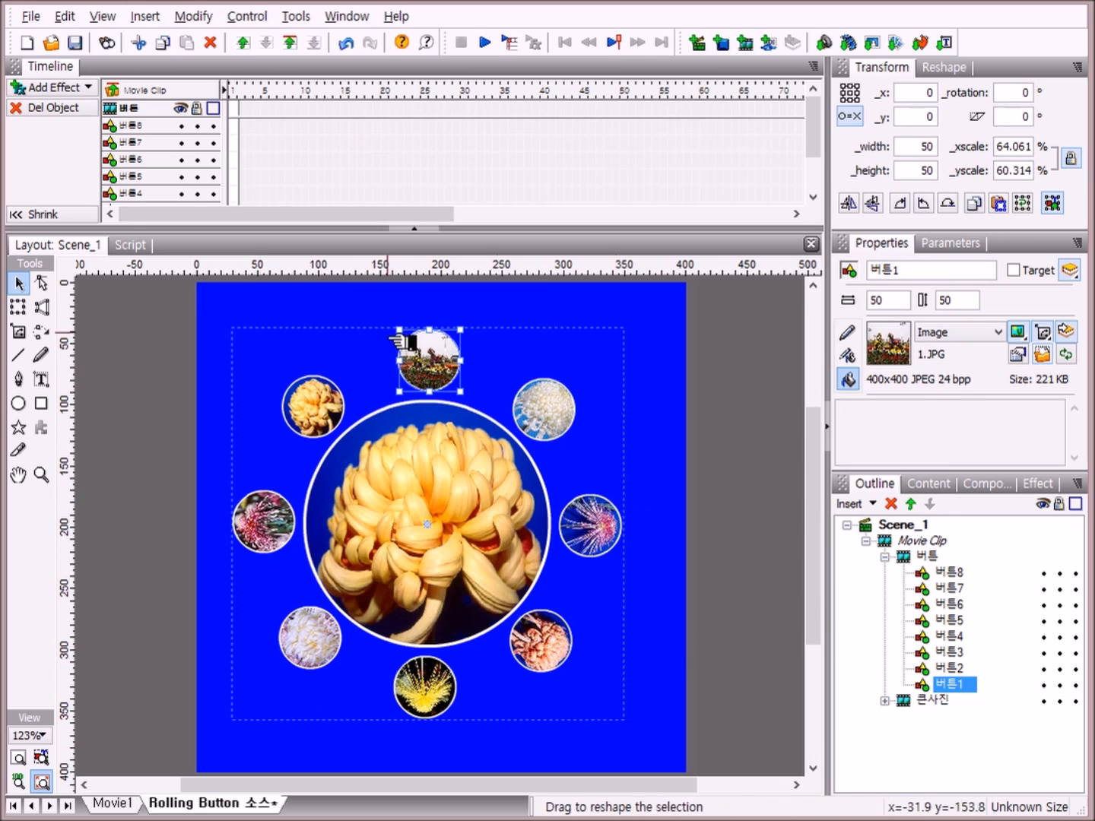
Replace the fill image of 버튼2 with 2.JPG and of 버튼3 with 3.JPG from the 동물형 400X400 folder
click(955, 668)
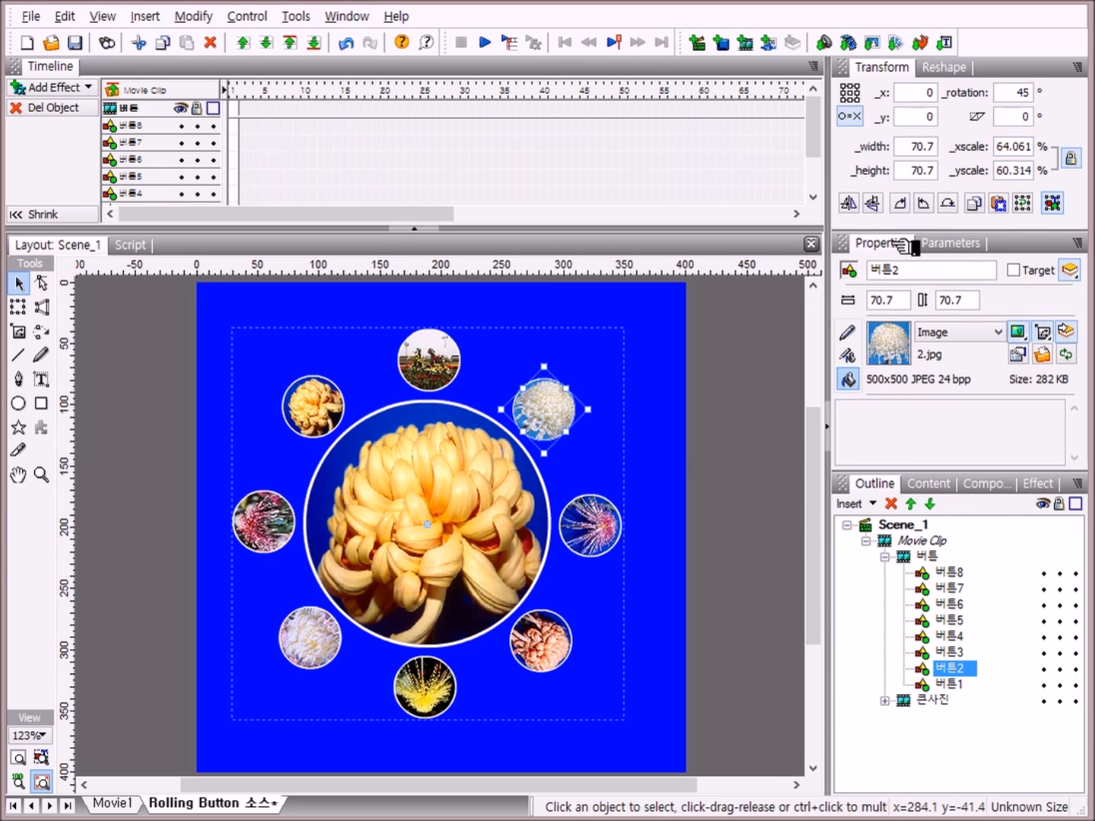
click(1062, 358)
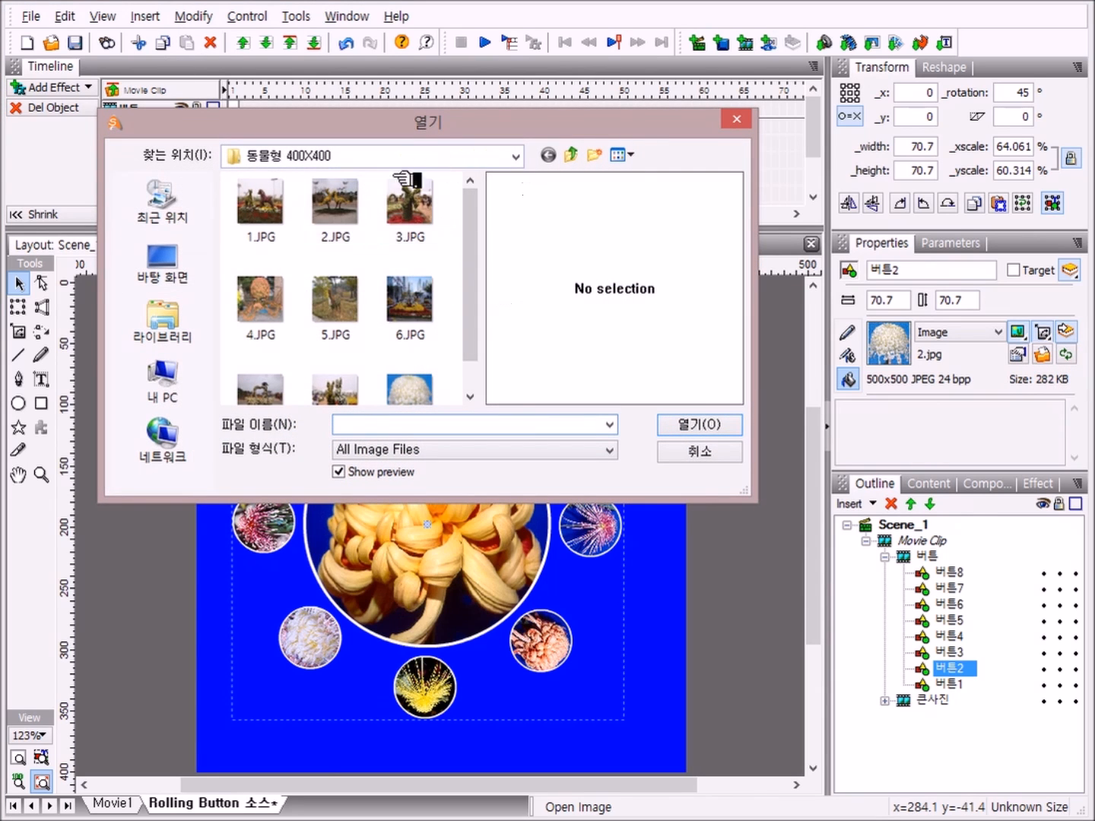
double_click(353, 216)
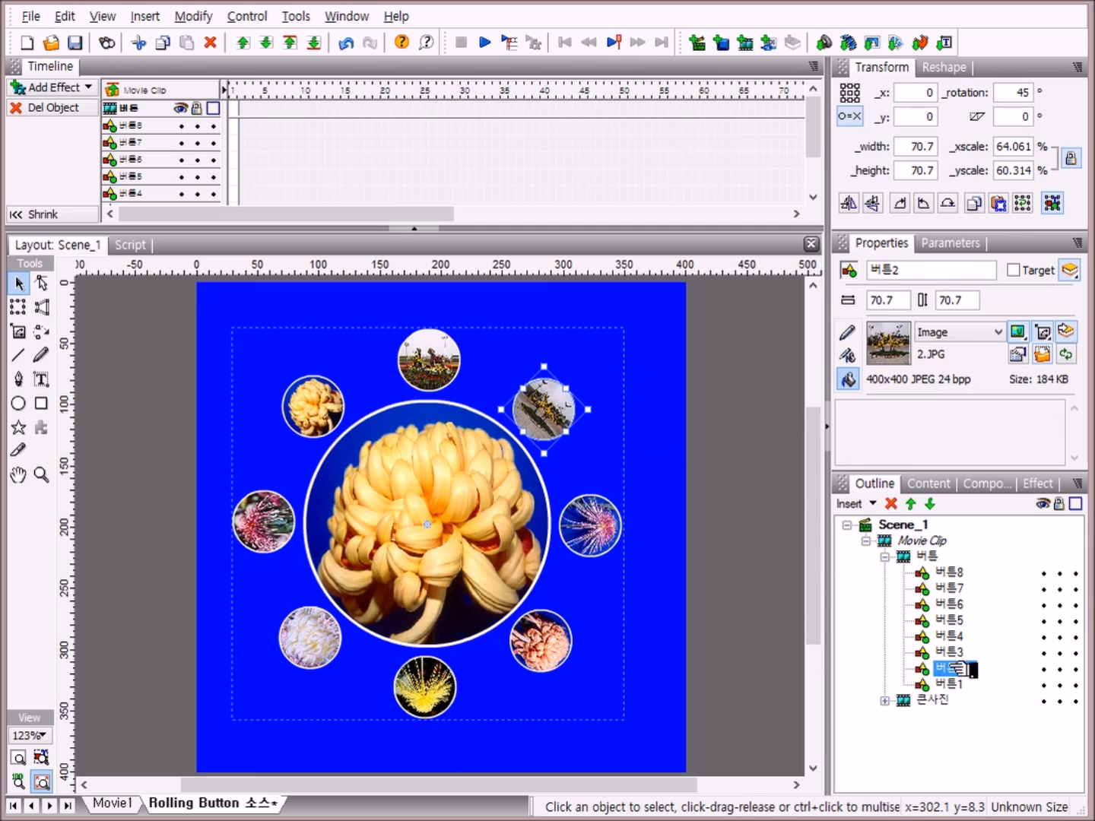
click(961, 652)
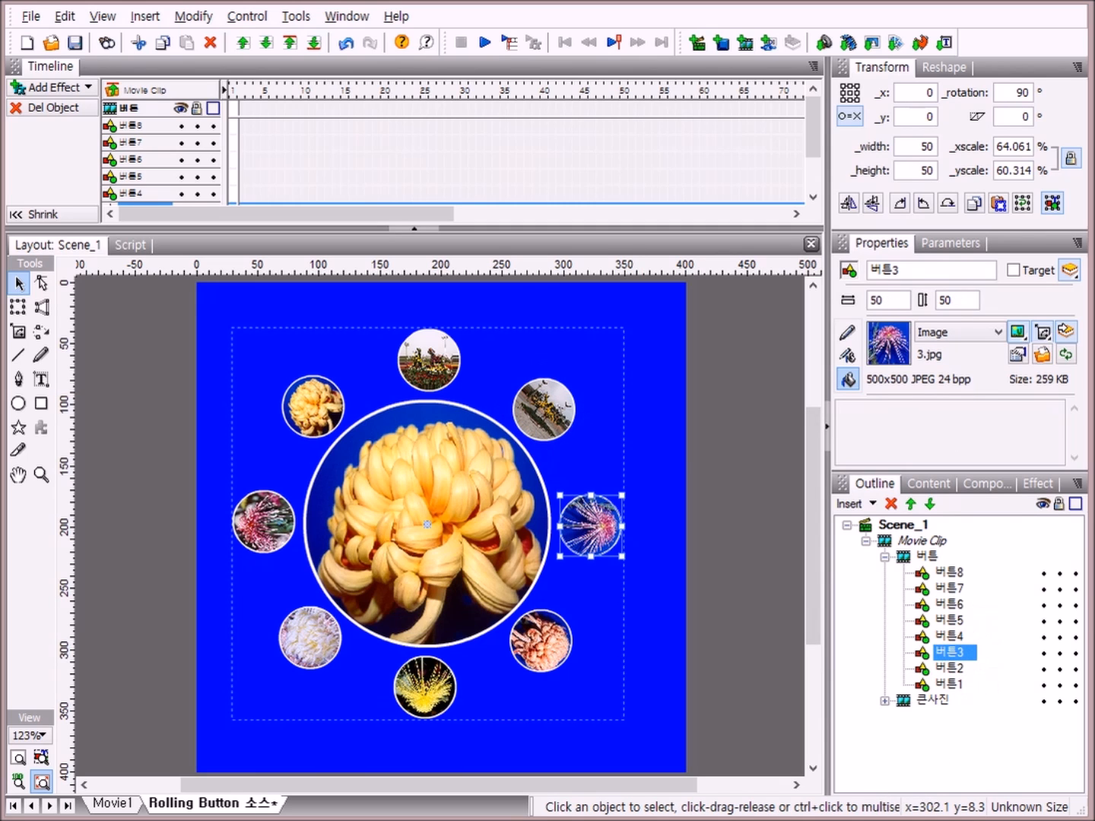
click(1043, 357)
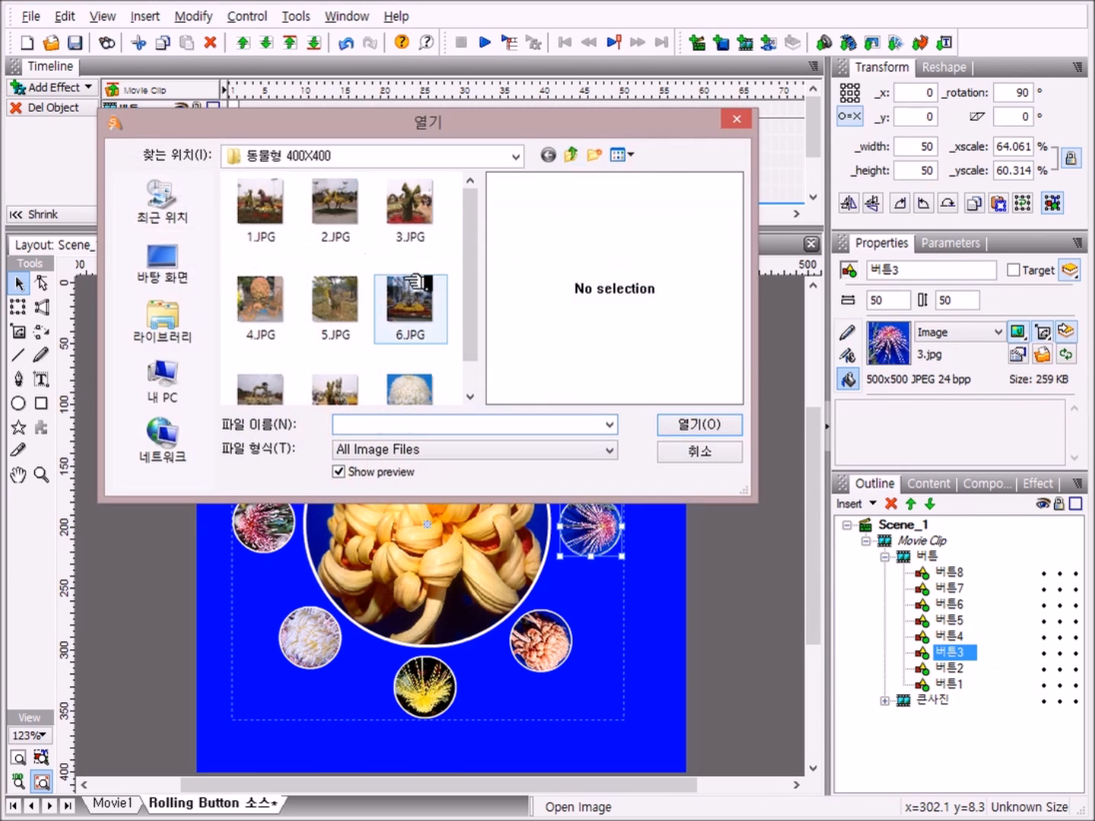
double_click(428, 220)
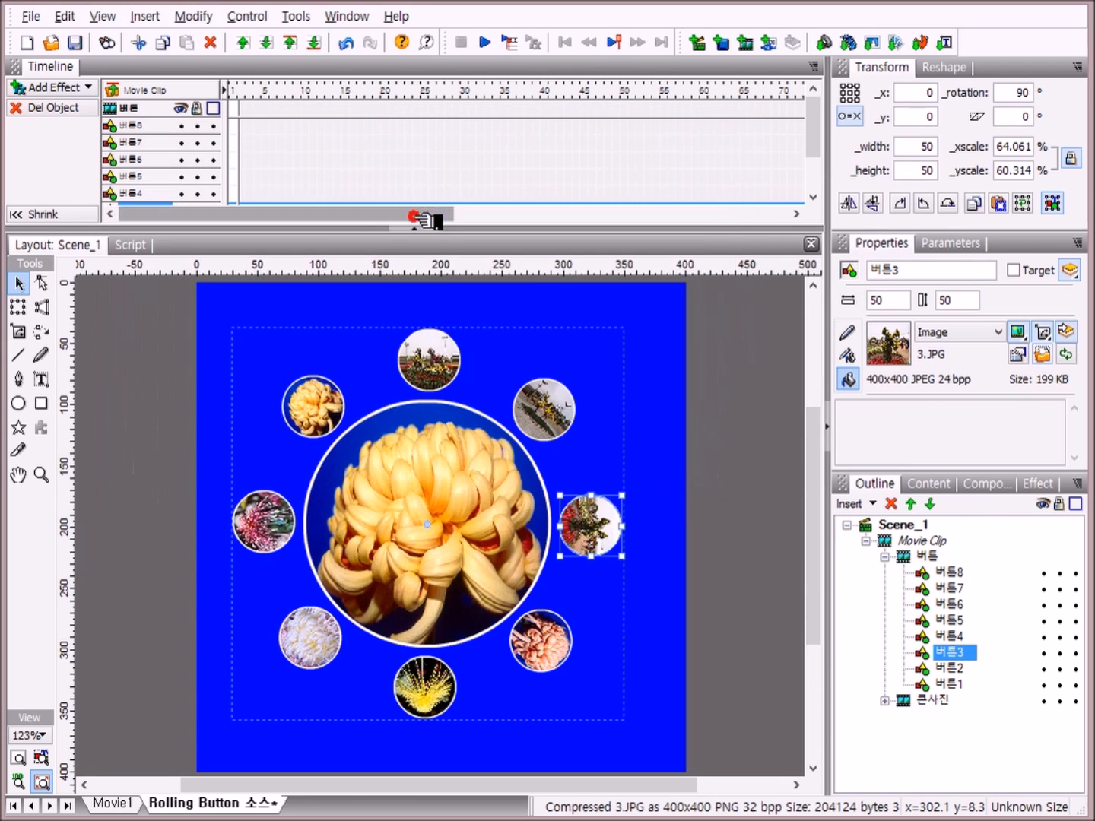
Replace the fill image of 버튼4 with 4.JPG and of 버튼5 with 5.JPG from the 동물형 400X400 folder
click(954, 635)
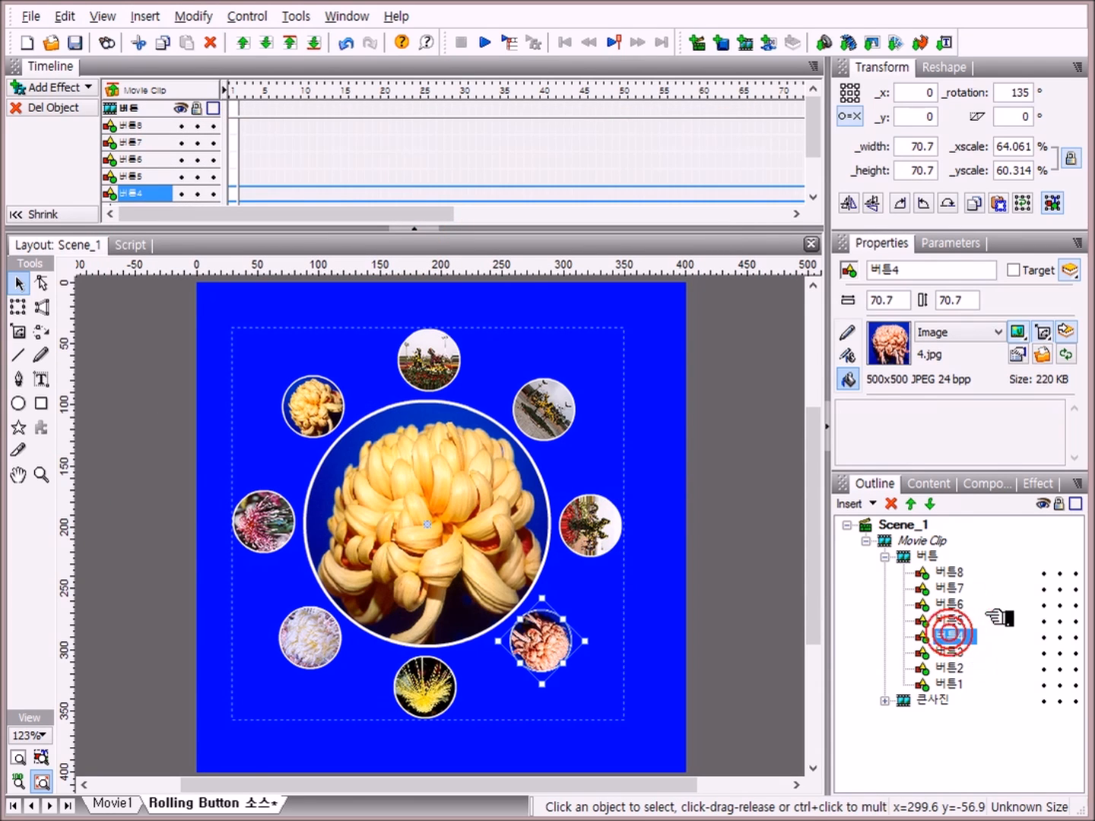
click(1043, 354)
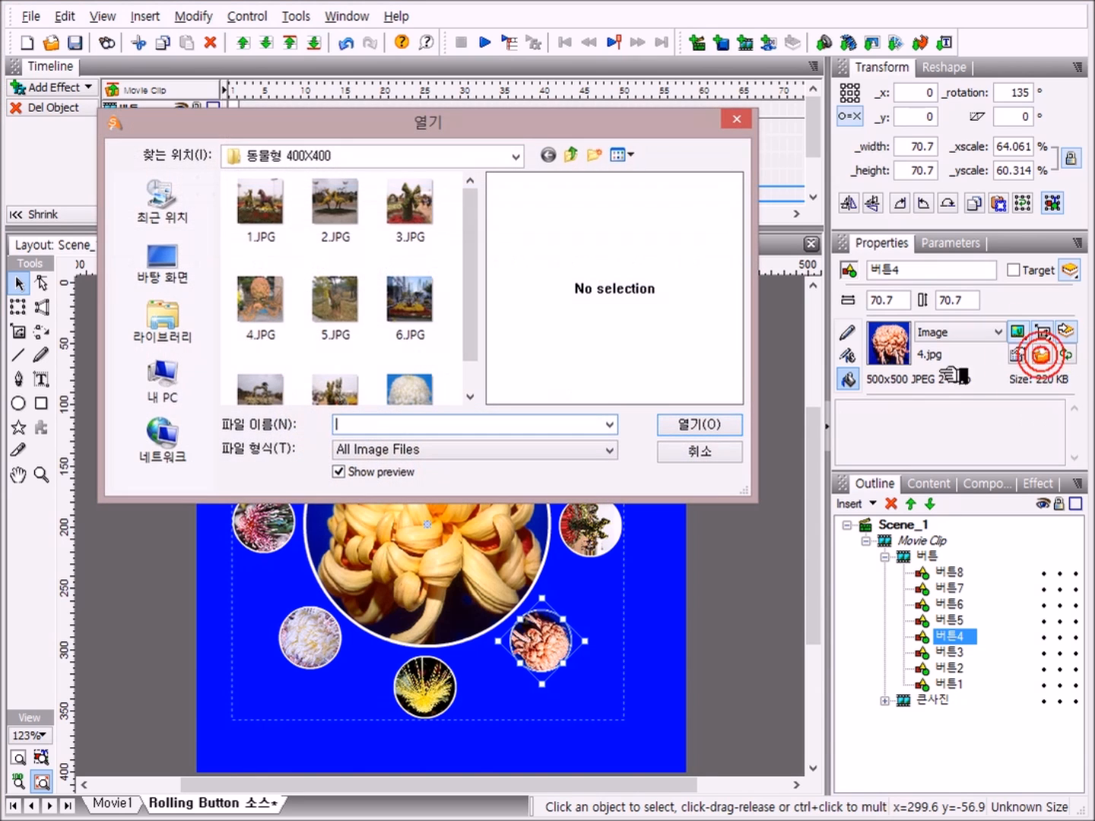
double_click(266, 312)
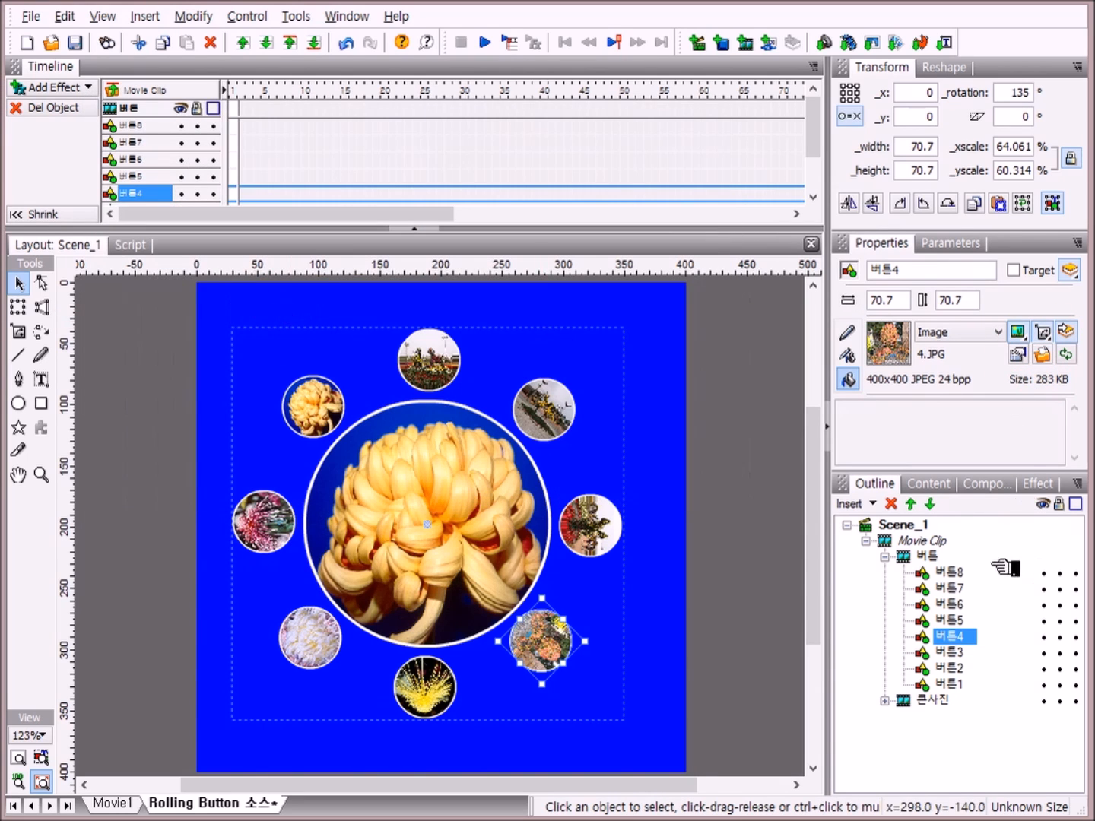
click(950, 619)
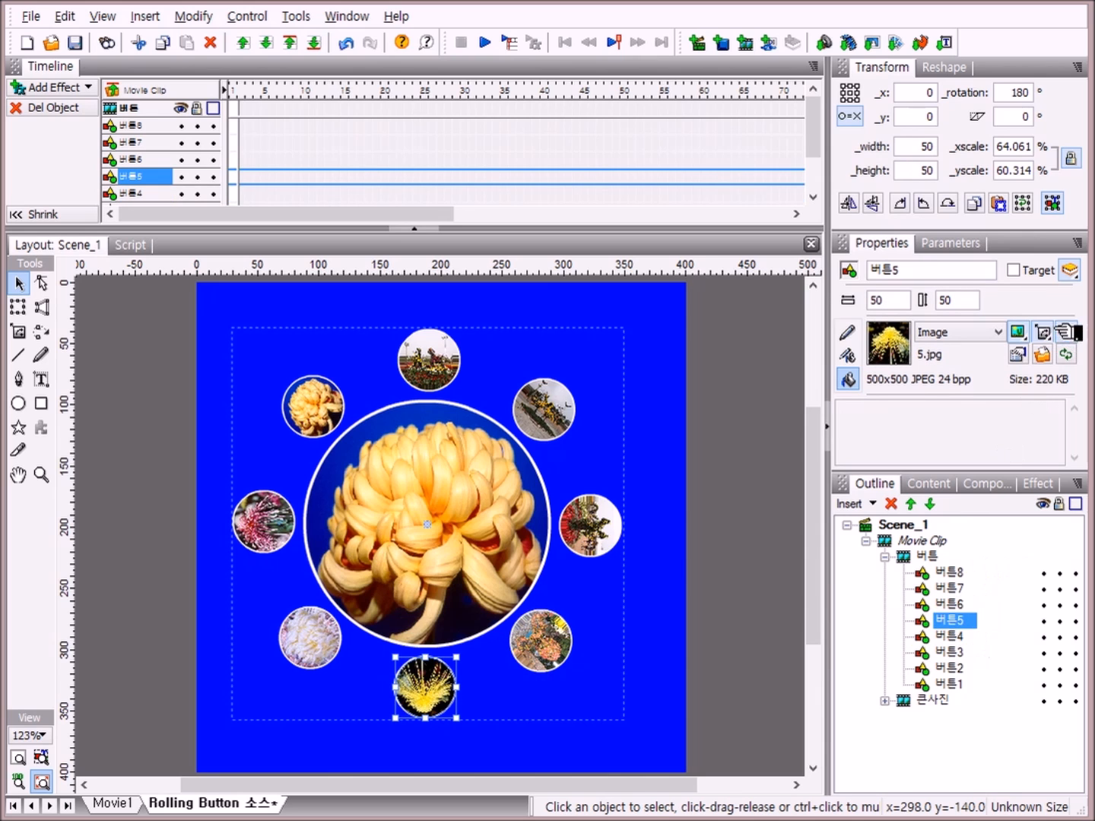
click(1048, 354)
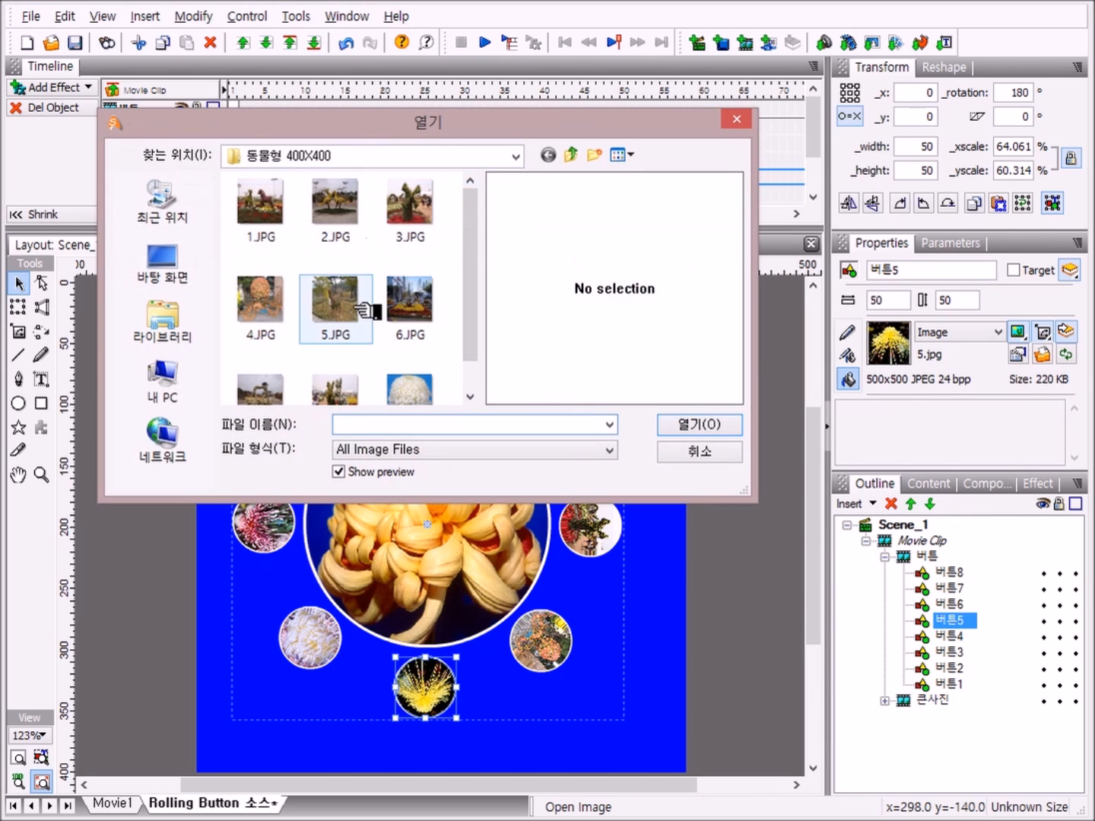
double_click(357, 306)
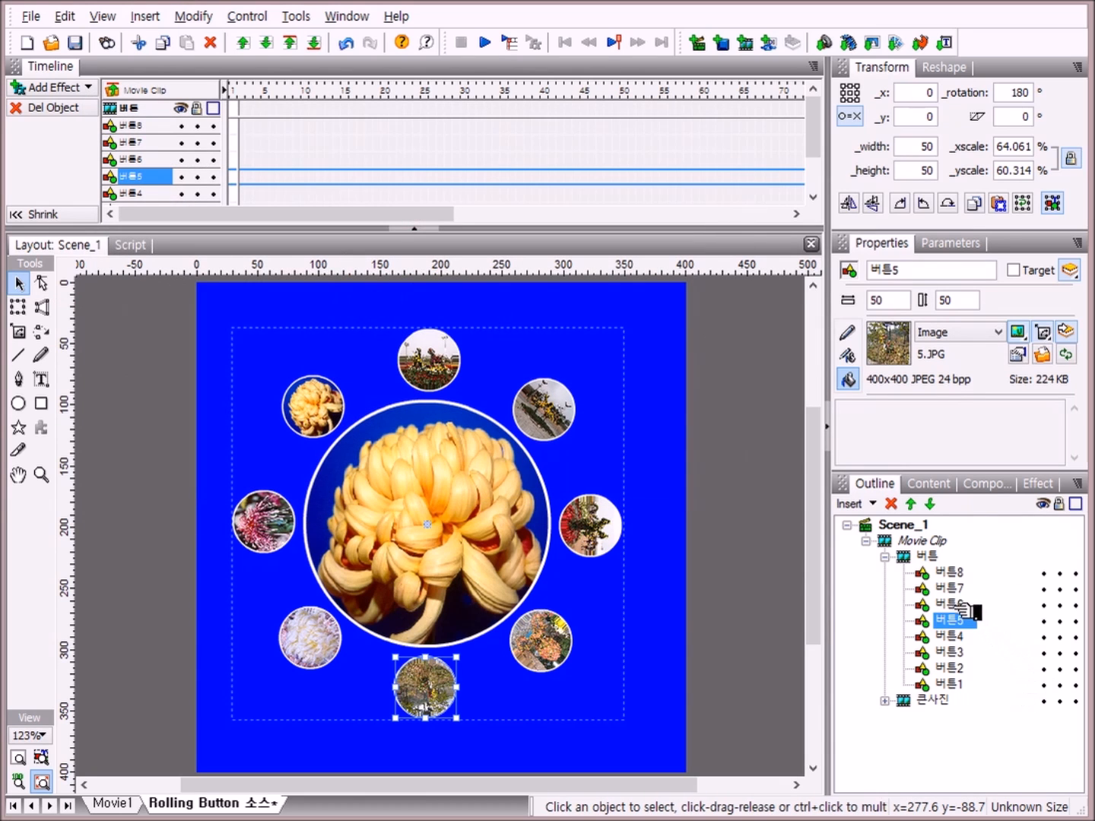
Replace the fill image of 버튼6 with 6.JPG from the 동물형 400X400 folder
click(951, 605)
click(1066, 351)
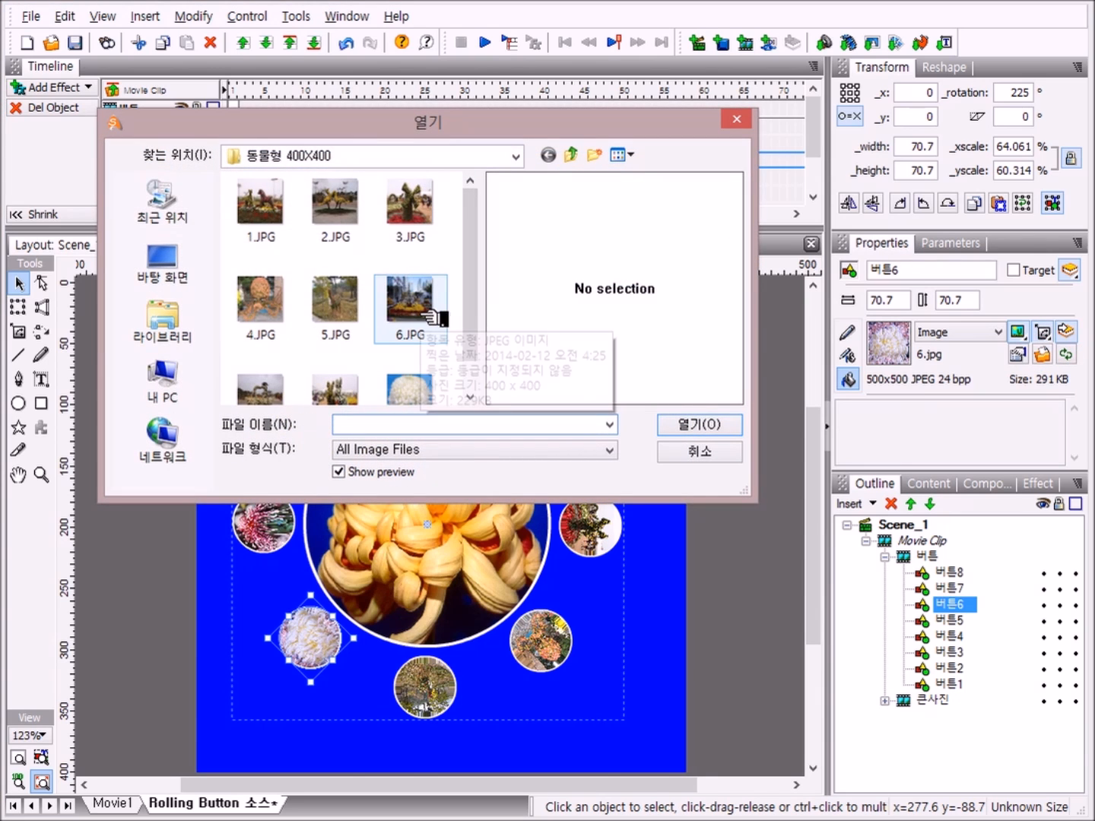
double_click(419, 313)
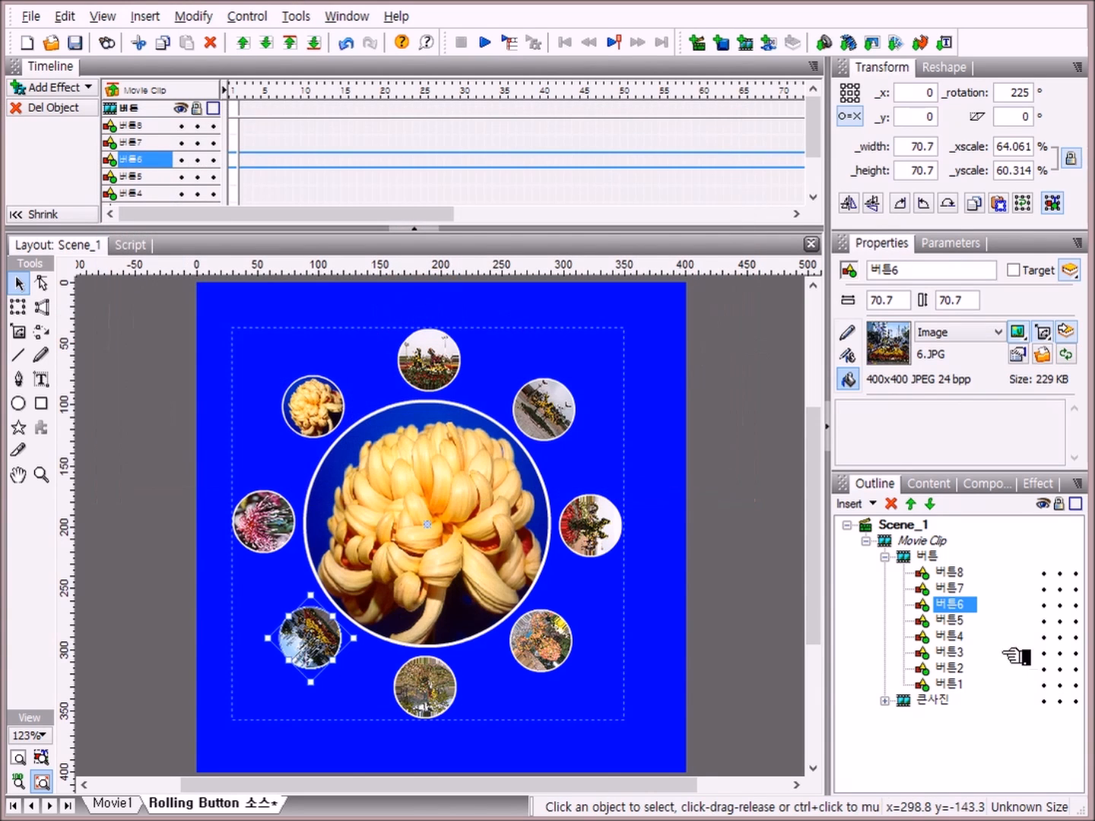
Replace the fill image of 버튼7 with 7.JPG and of 버튼8 with 8..JPG from the 동물형 400X400 folder
click(952, 590)
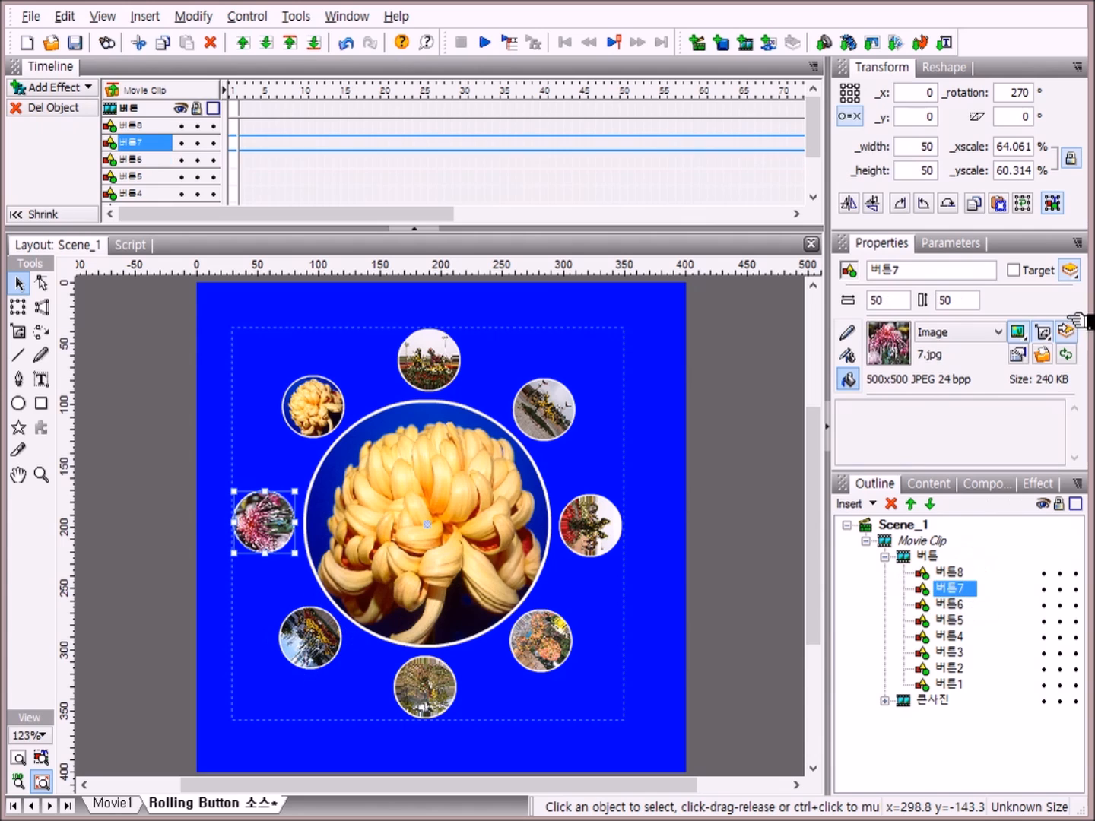
click(1044, 354)
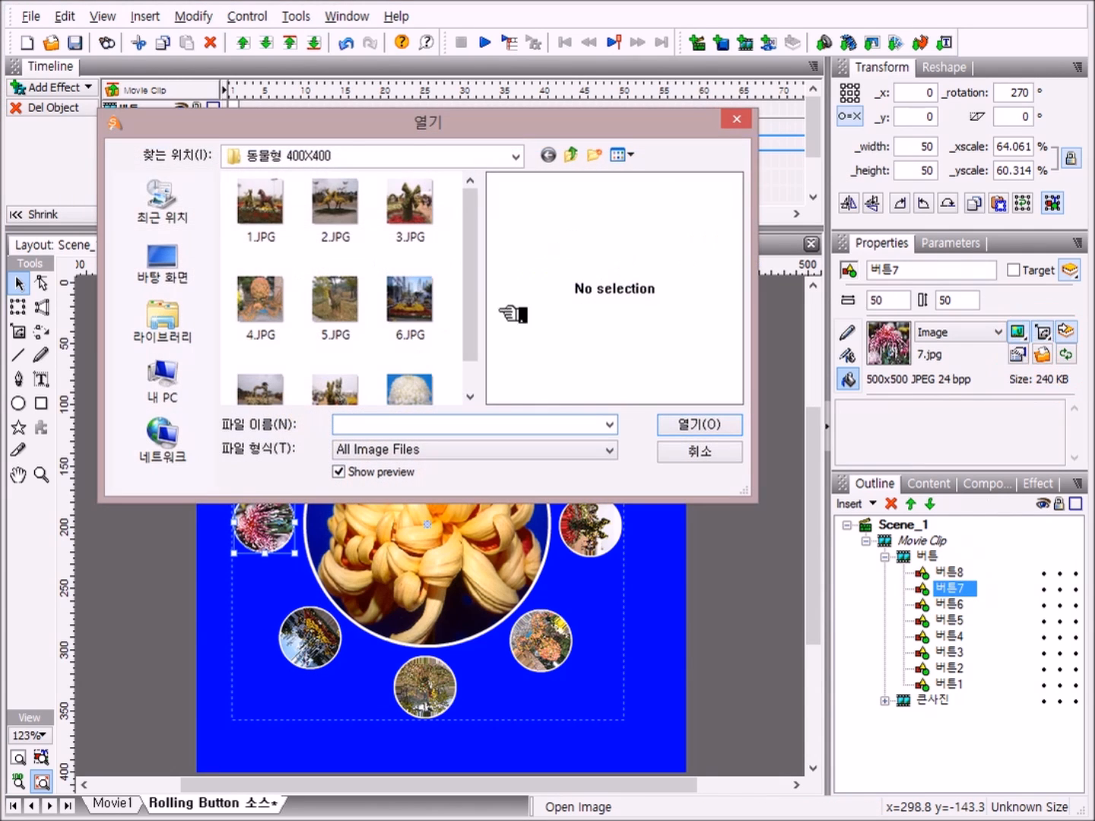
click(472, 397)
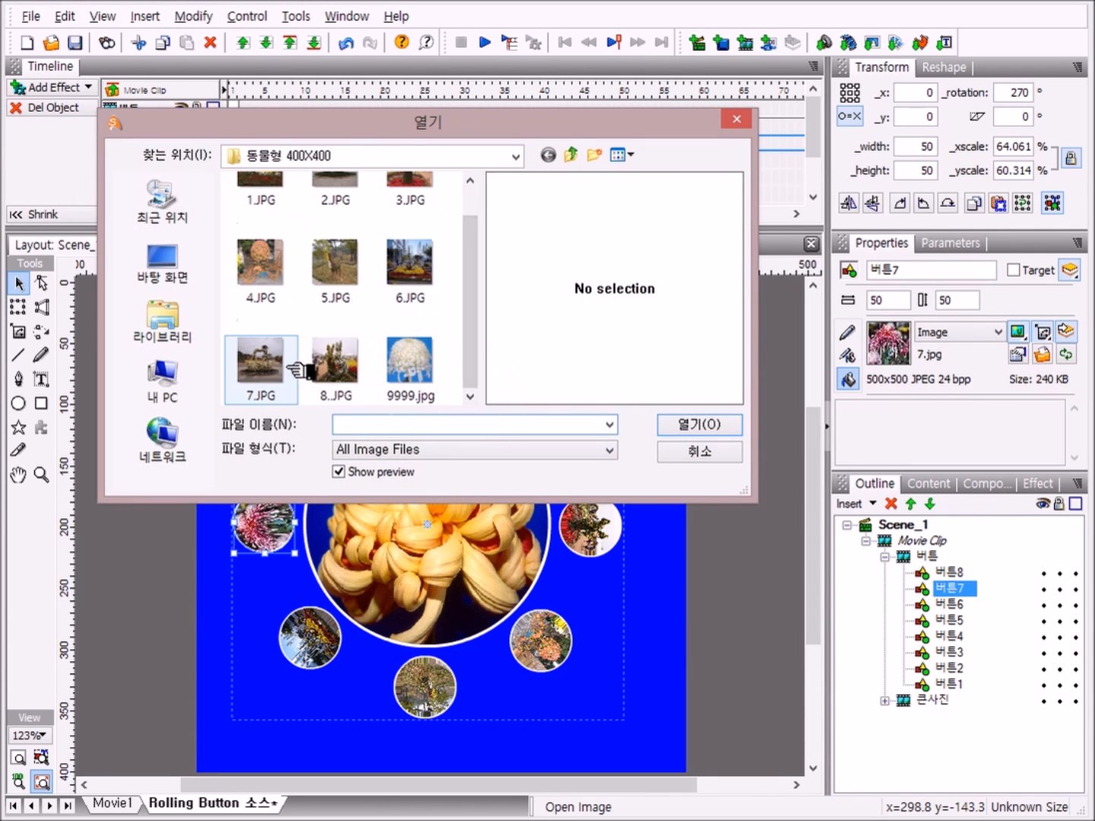
double_click(263, 364)
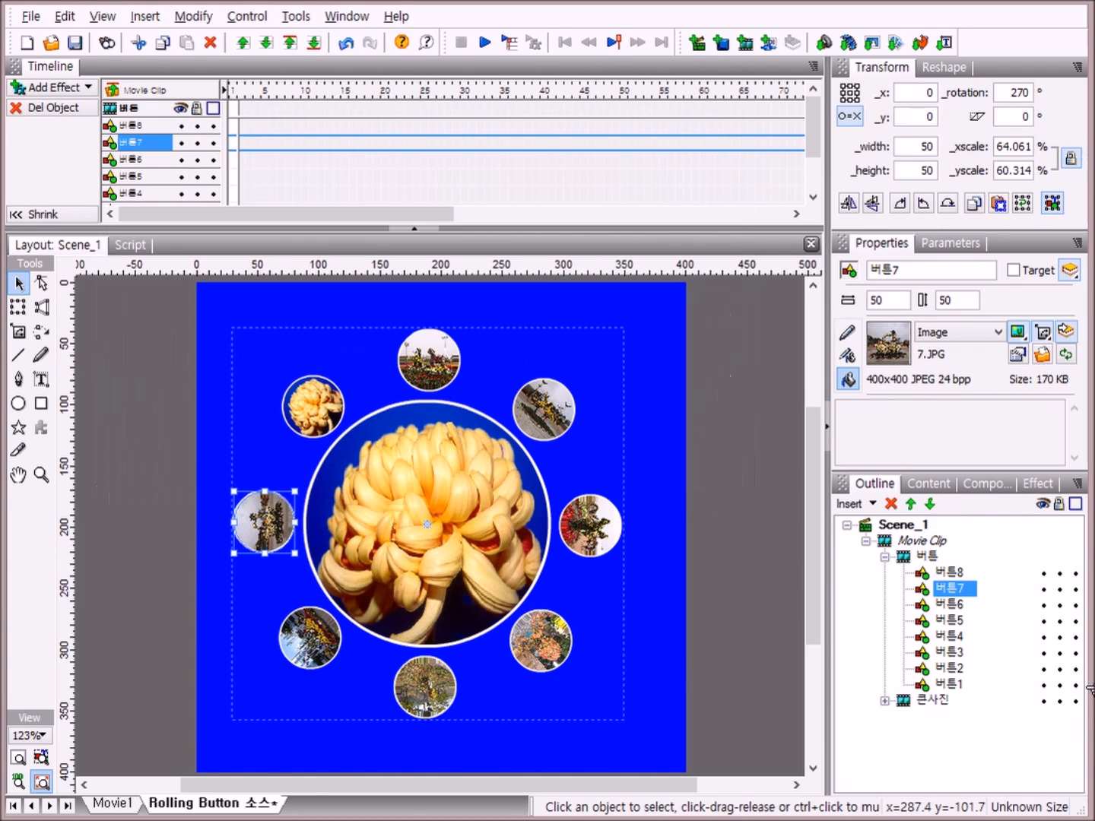
click(949, 571)
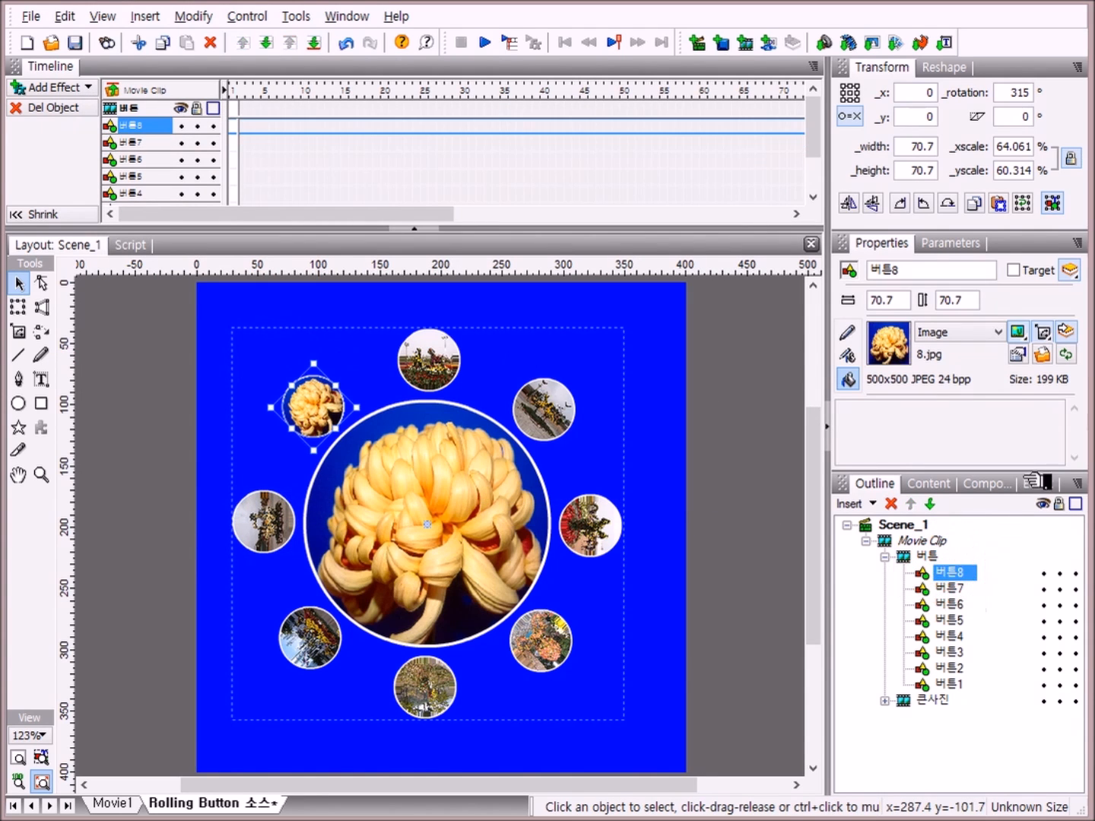
click(1043, 354)
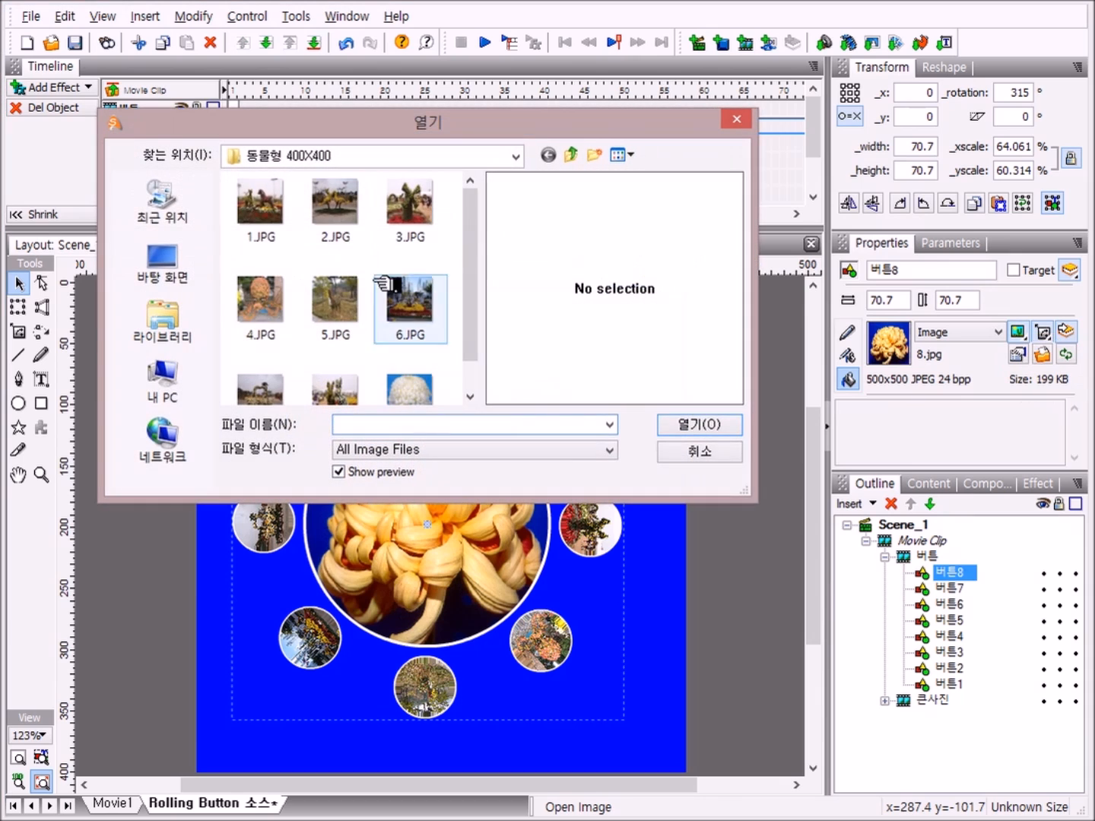
drag(472, 344, 477, 394)
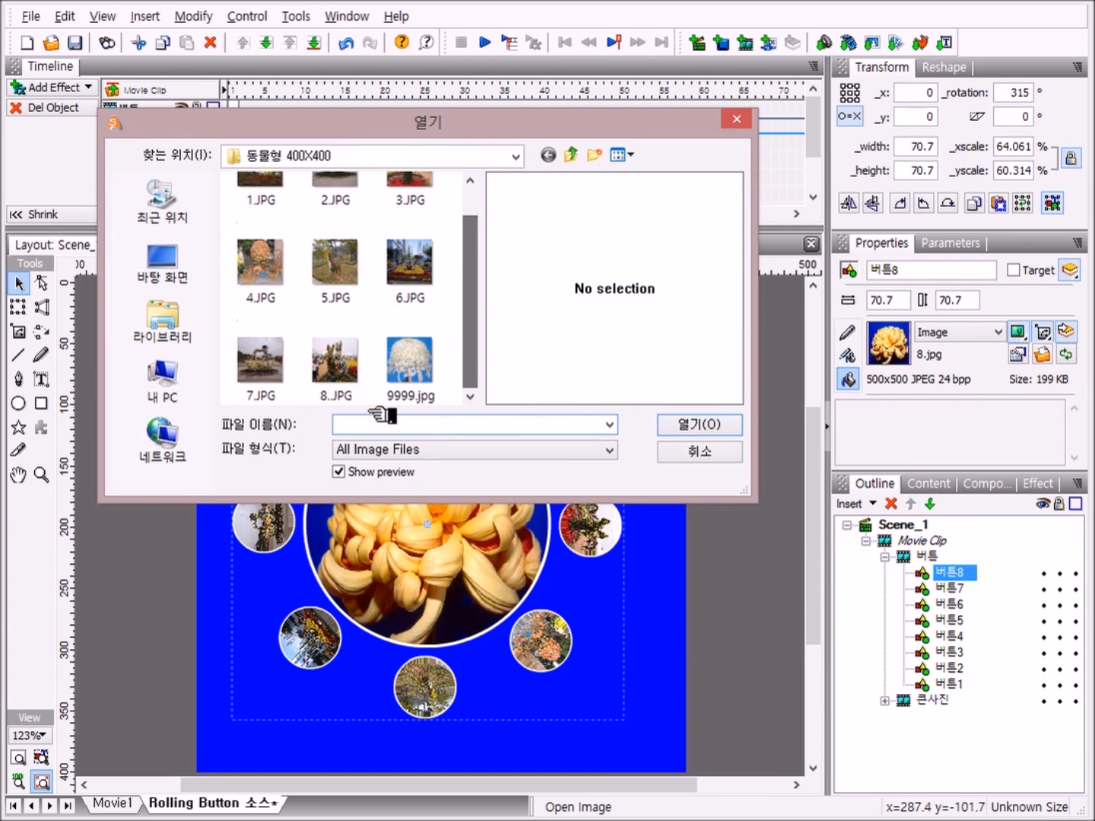
double_click(338, 365)
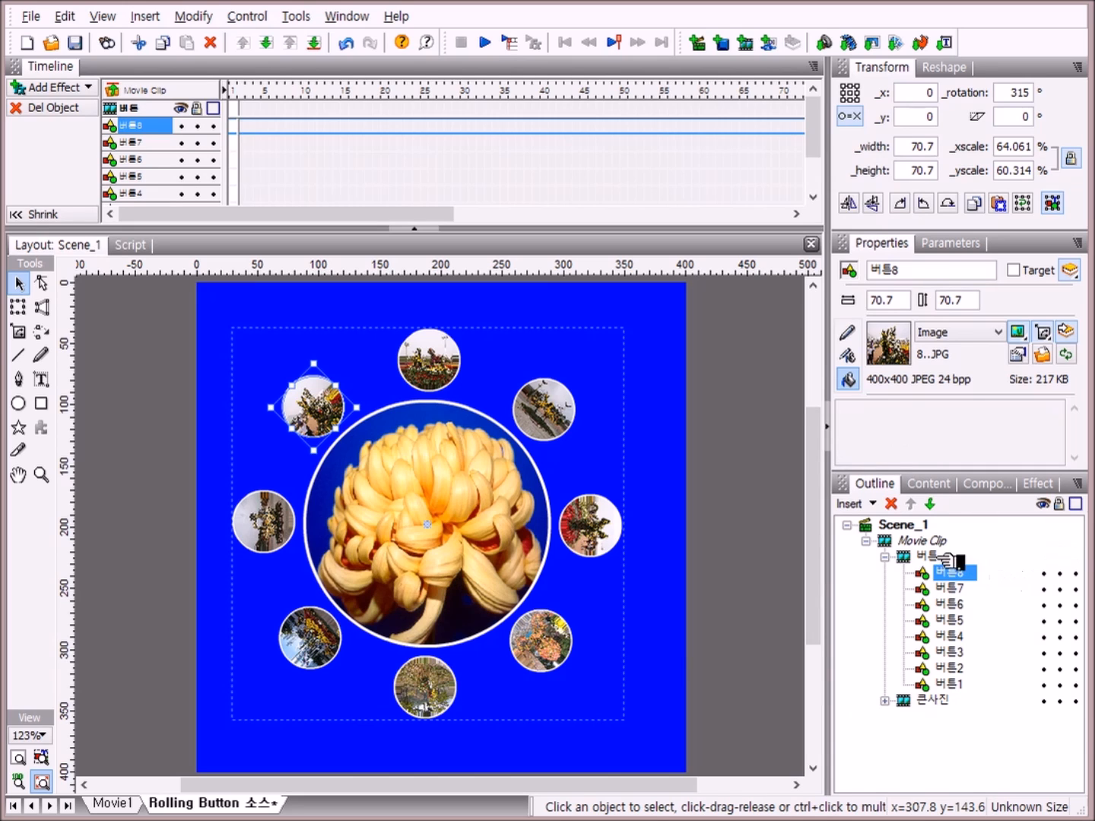
Collapse the 버튼 group, expand 큰사진, and replace the fill image of the shape inside 사진1 with 1.JPG
click(888, 558)
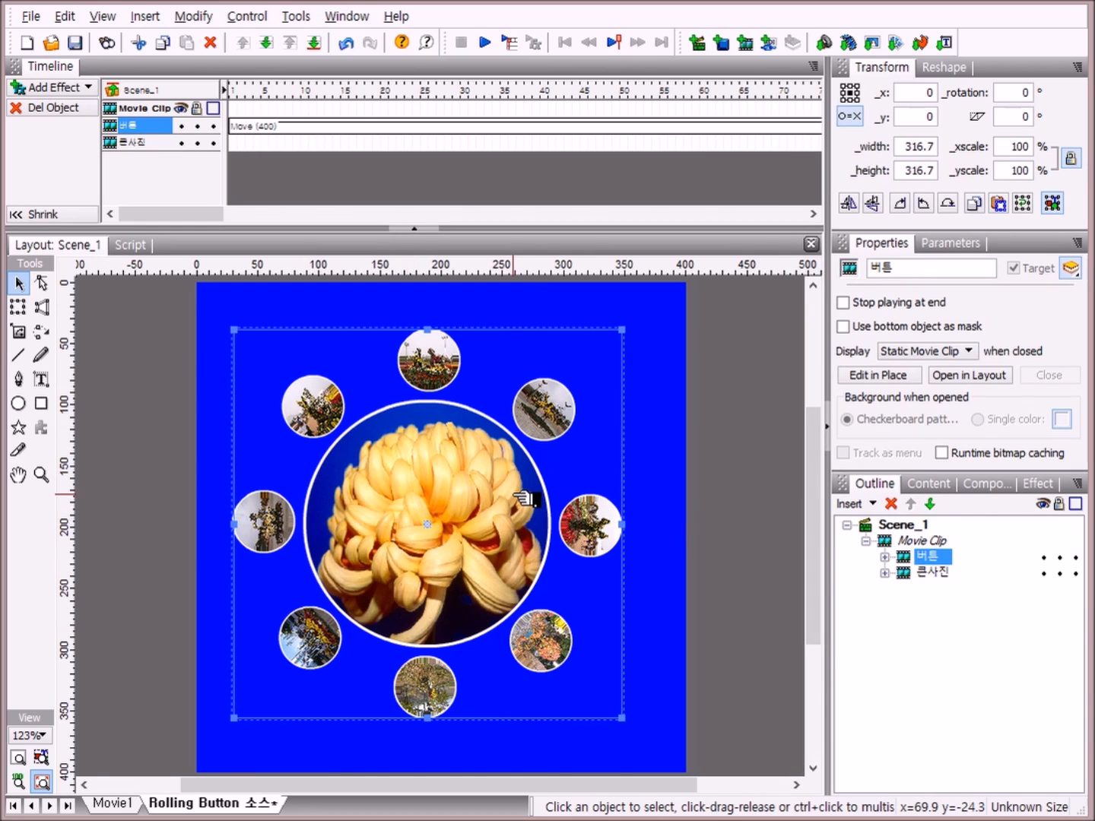
click(885, 571)
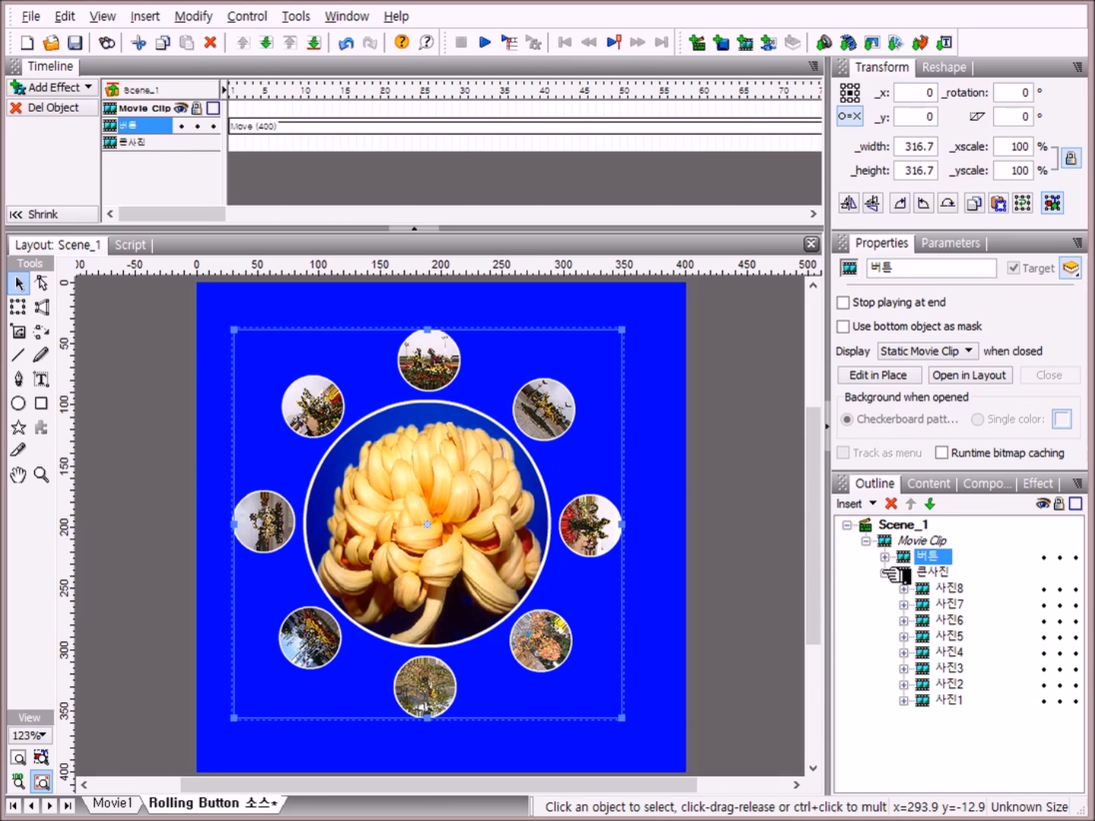
click(951, 699)
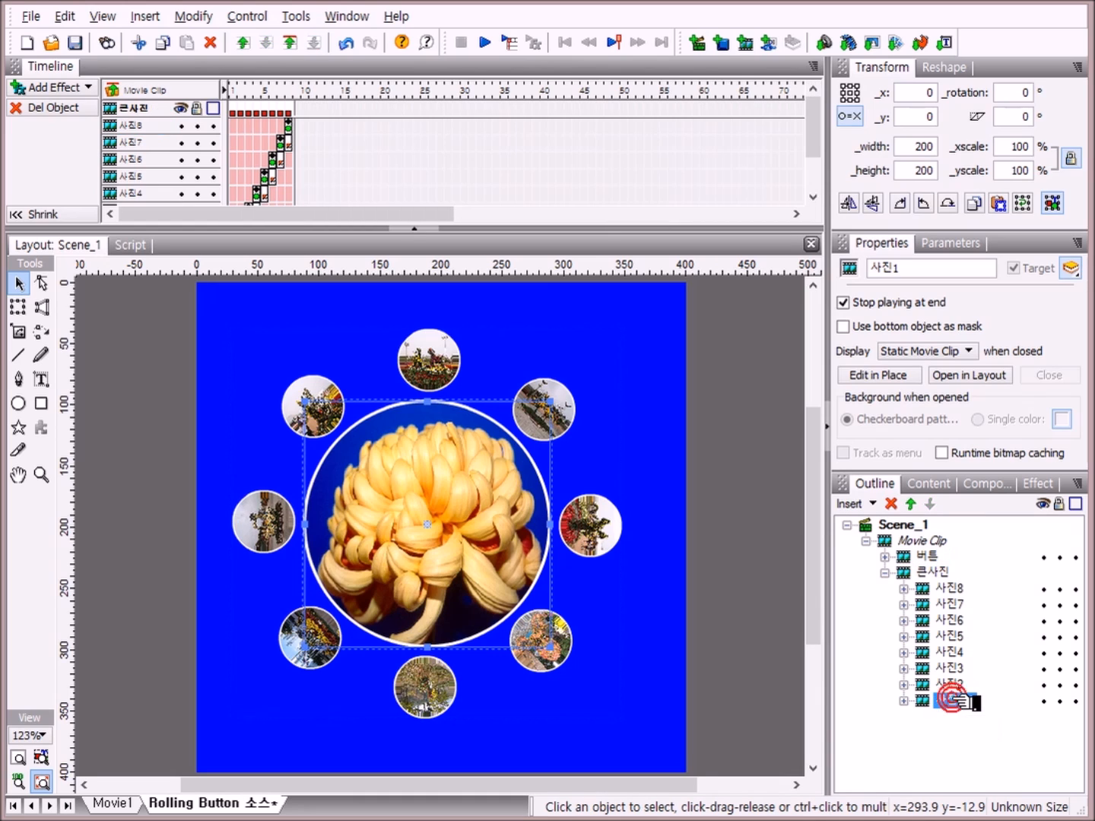
double_click(913, 701)
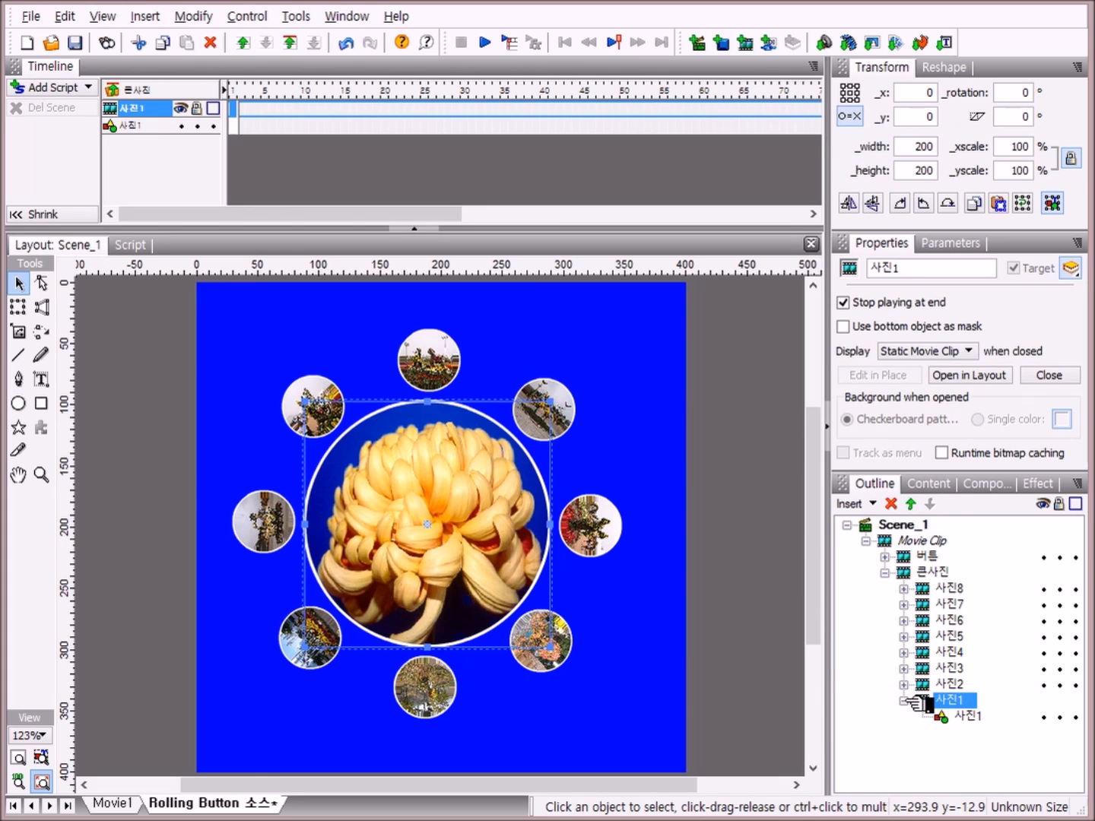
click(982, 717)
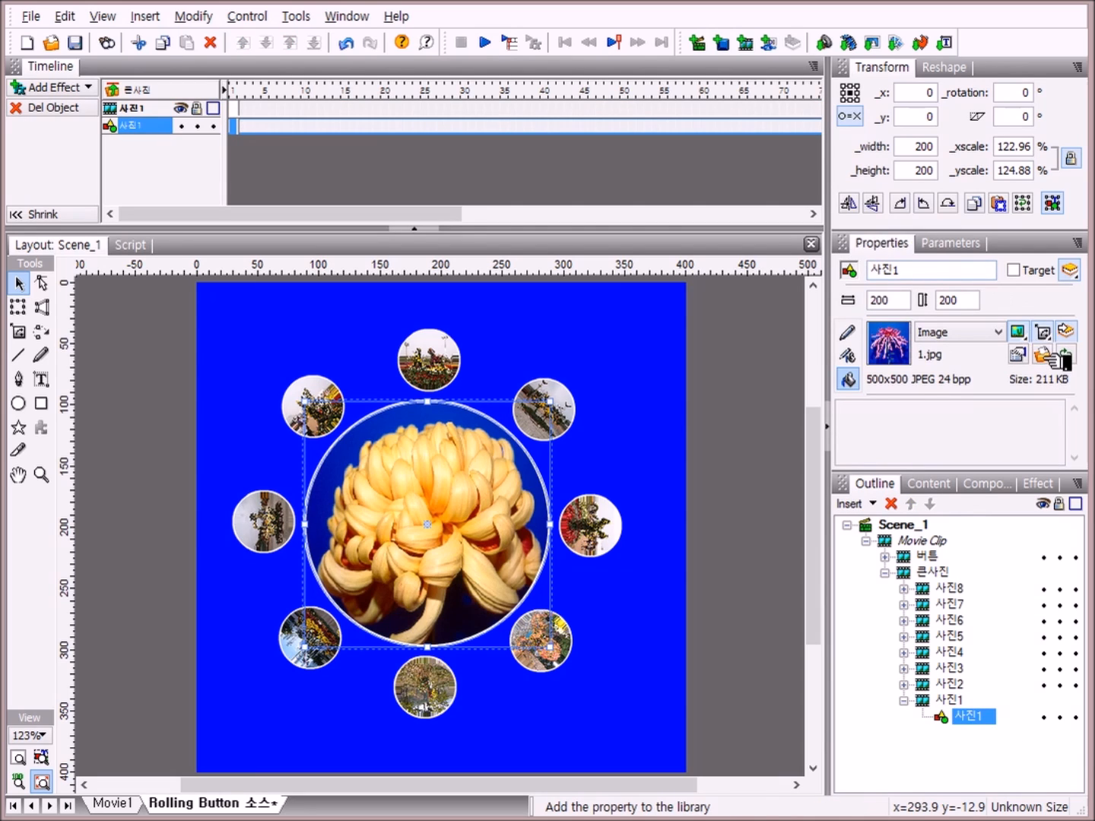
click(1062, 356)
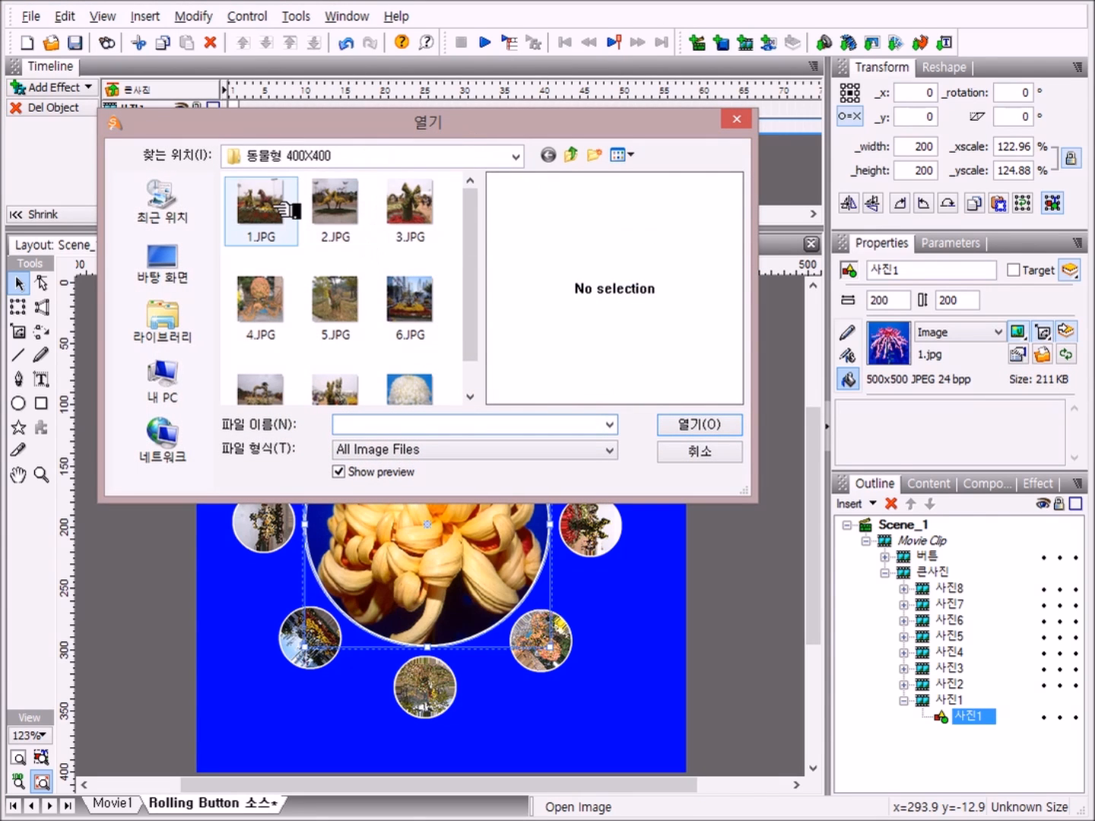
double_click(283, 213)
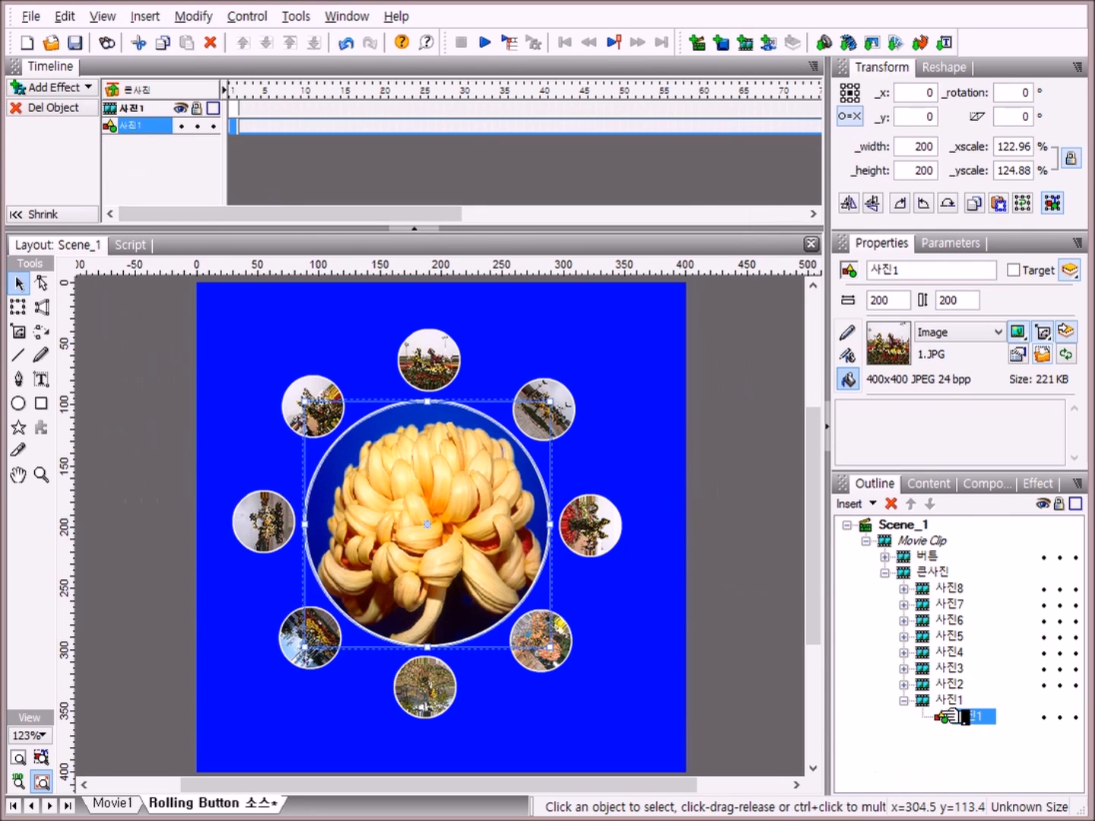
click(906, 702)
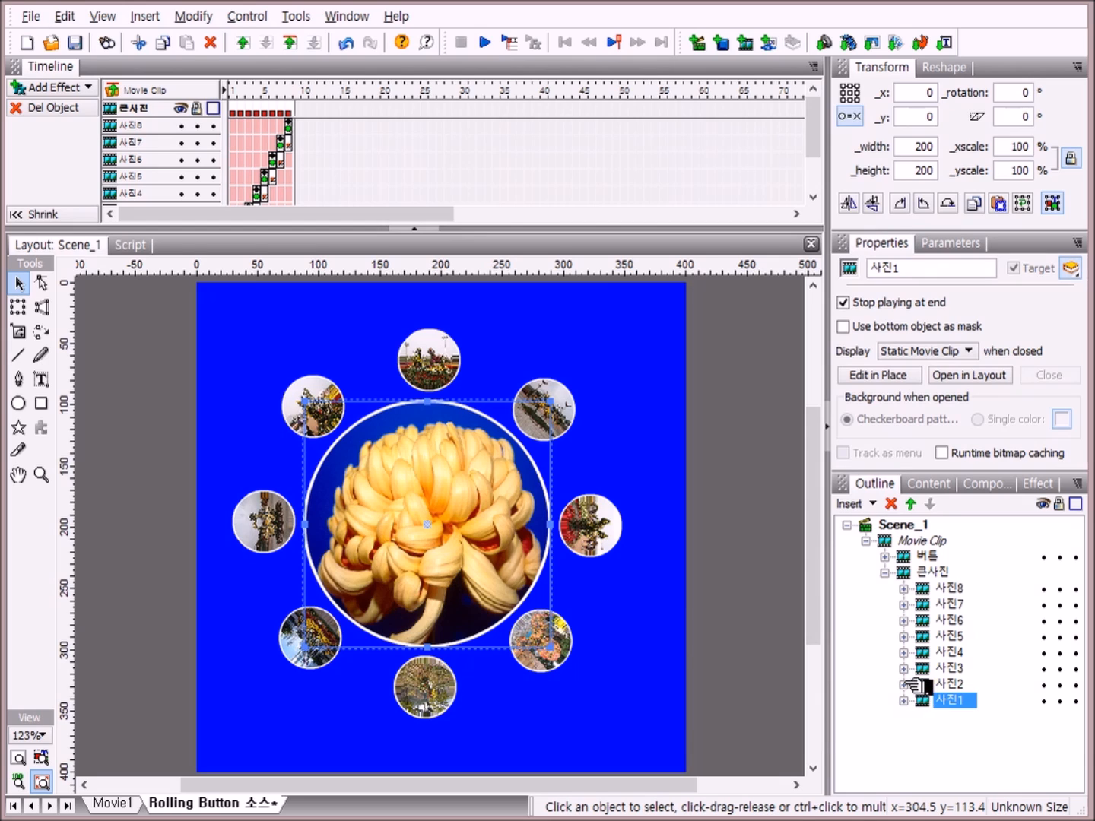
Replace the fill image of the shape inside the 사진2 clip with 2.JPG from the 동물형 400X400 folder
click(905, 685)
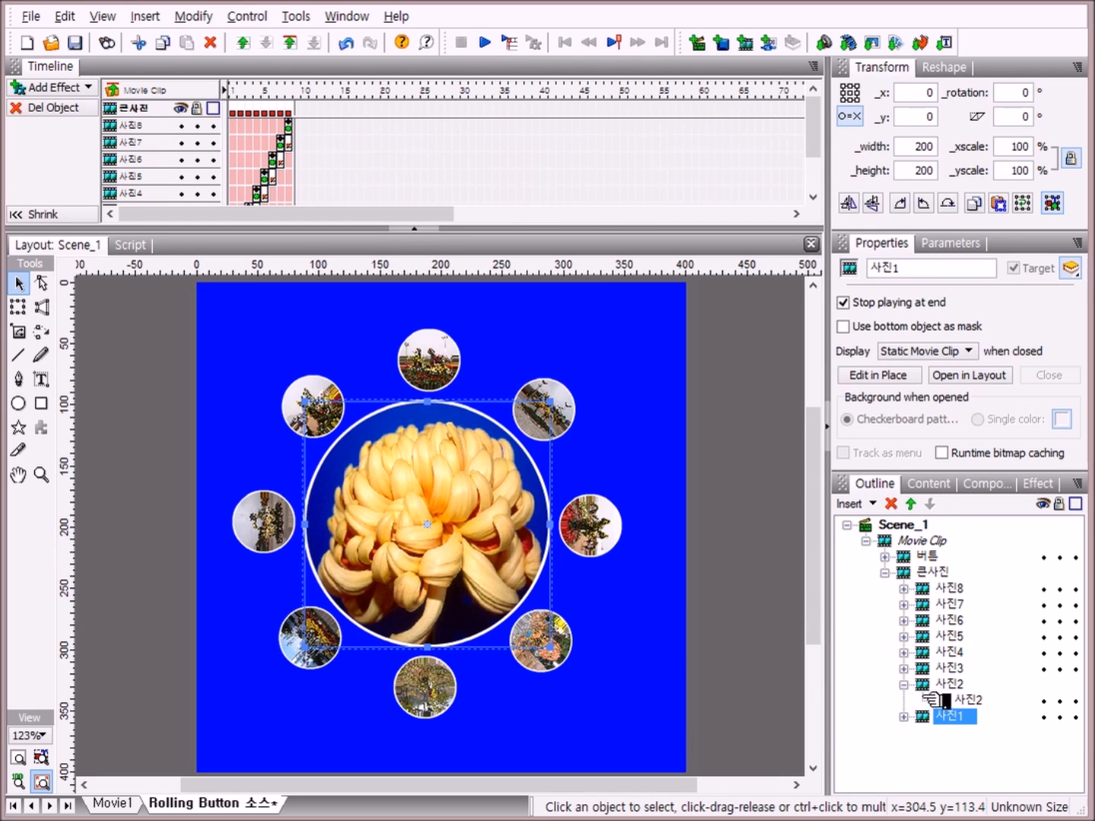
click(972, 700)
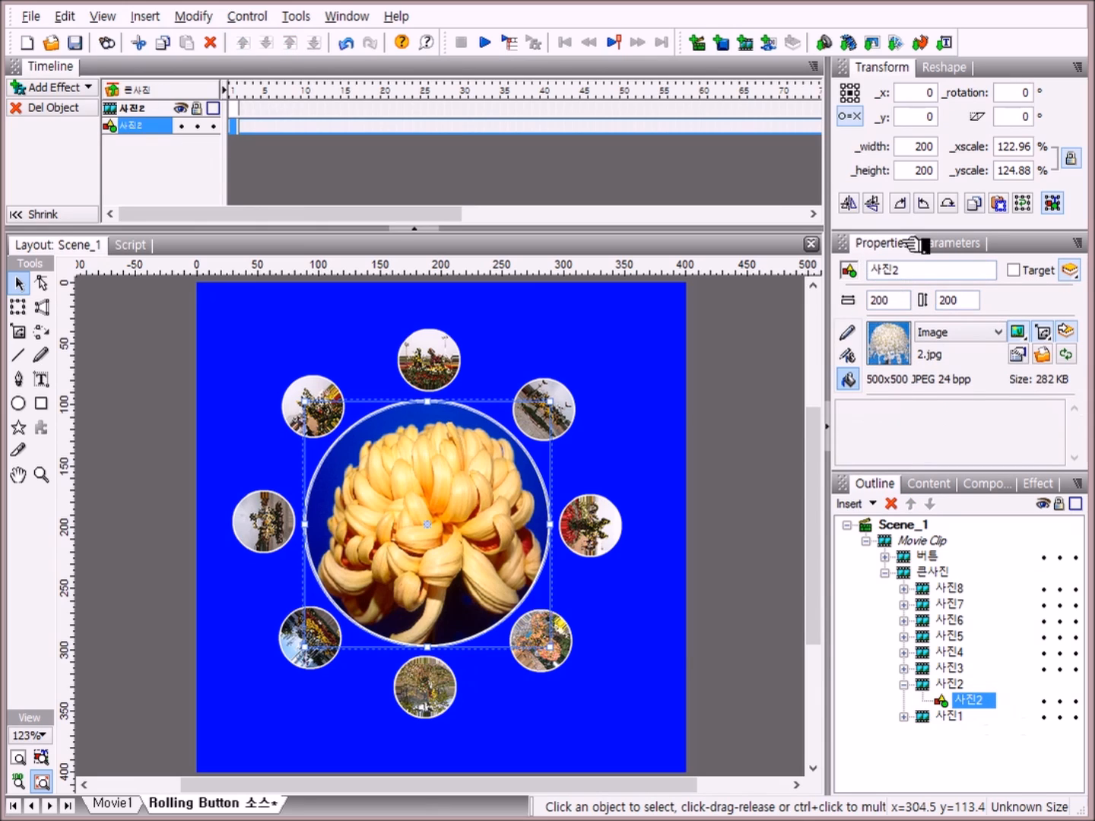
click(1054, 353)
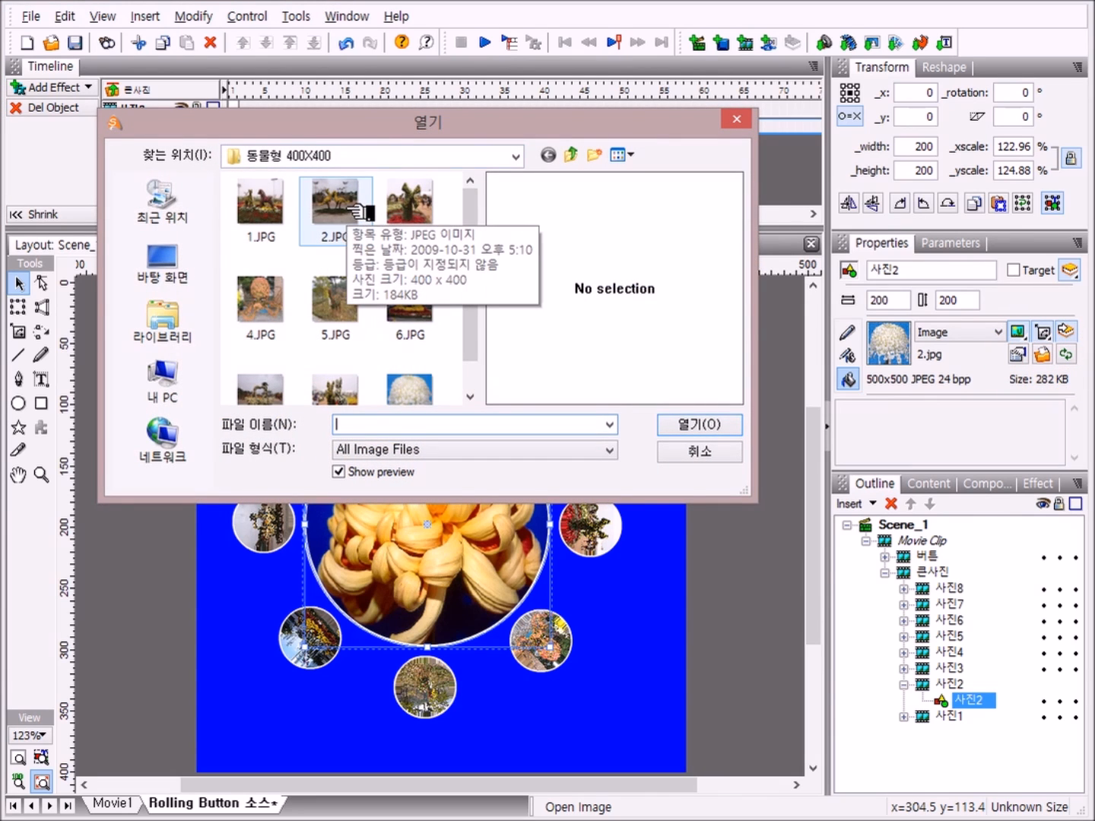
double_click(348, 206)
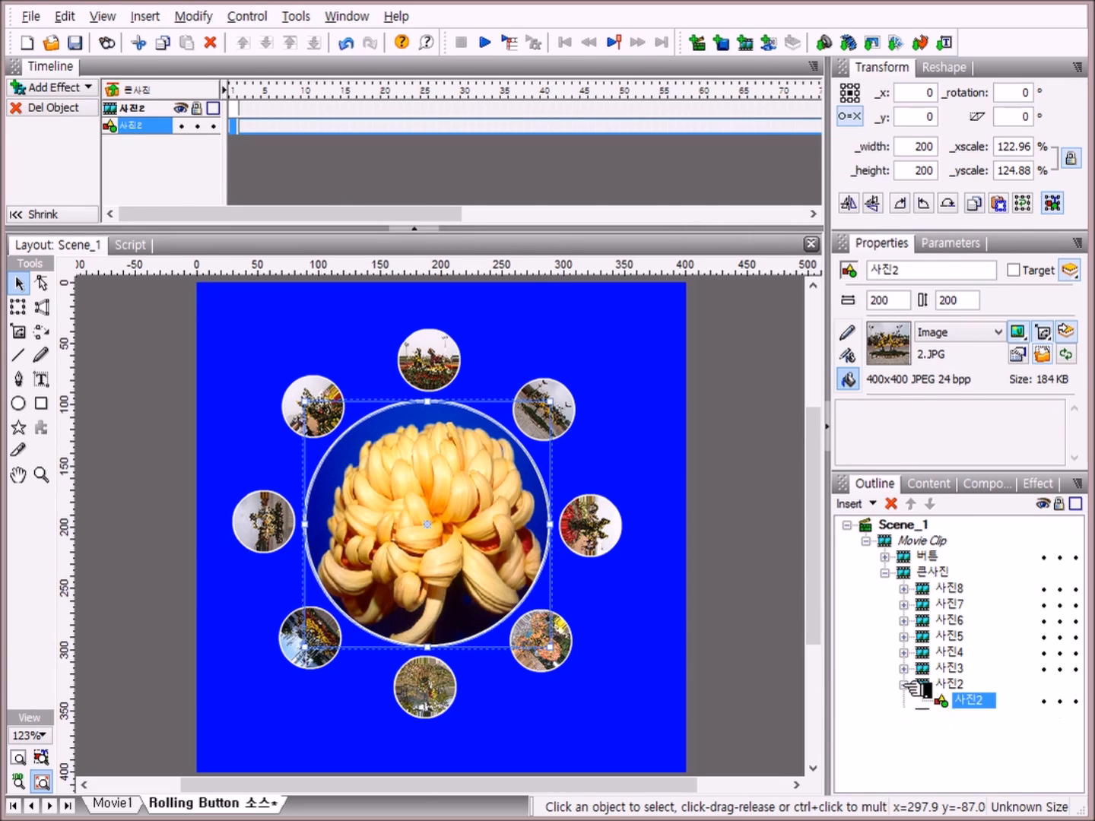
click(913, 685)
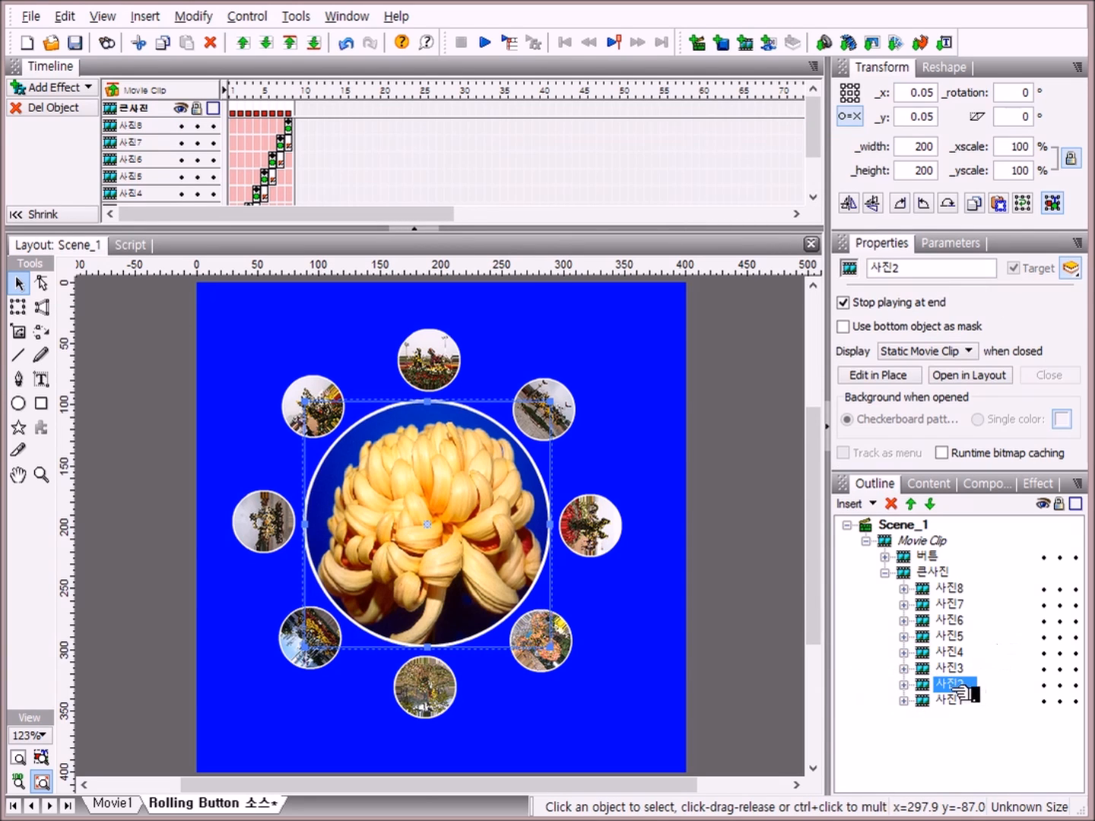
Replace the fill image of the shape inside the 사진3 clip with 3.JPG from the 동물형 400X400 folder
click(904, 669)
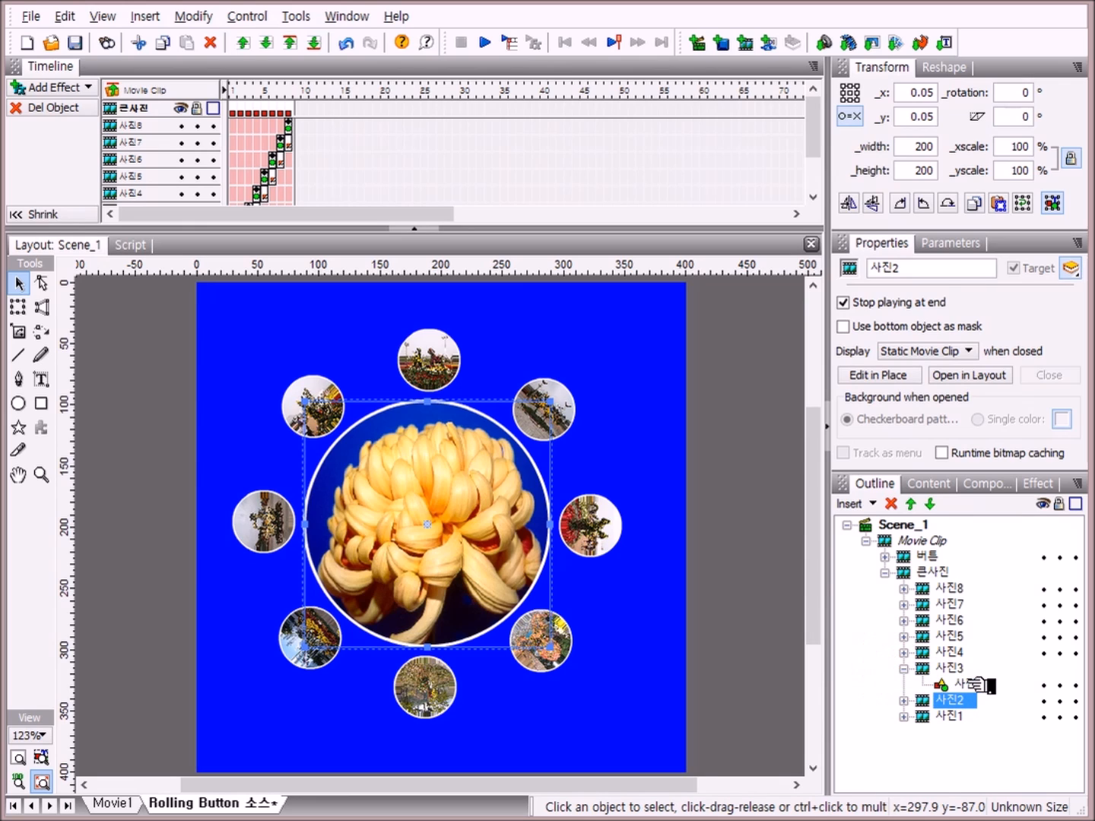
click(968, 682)
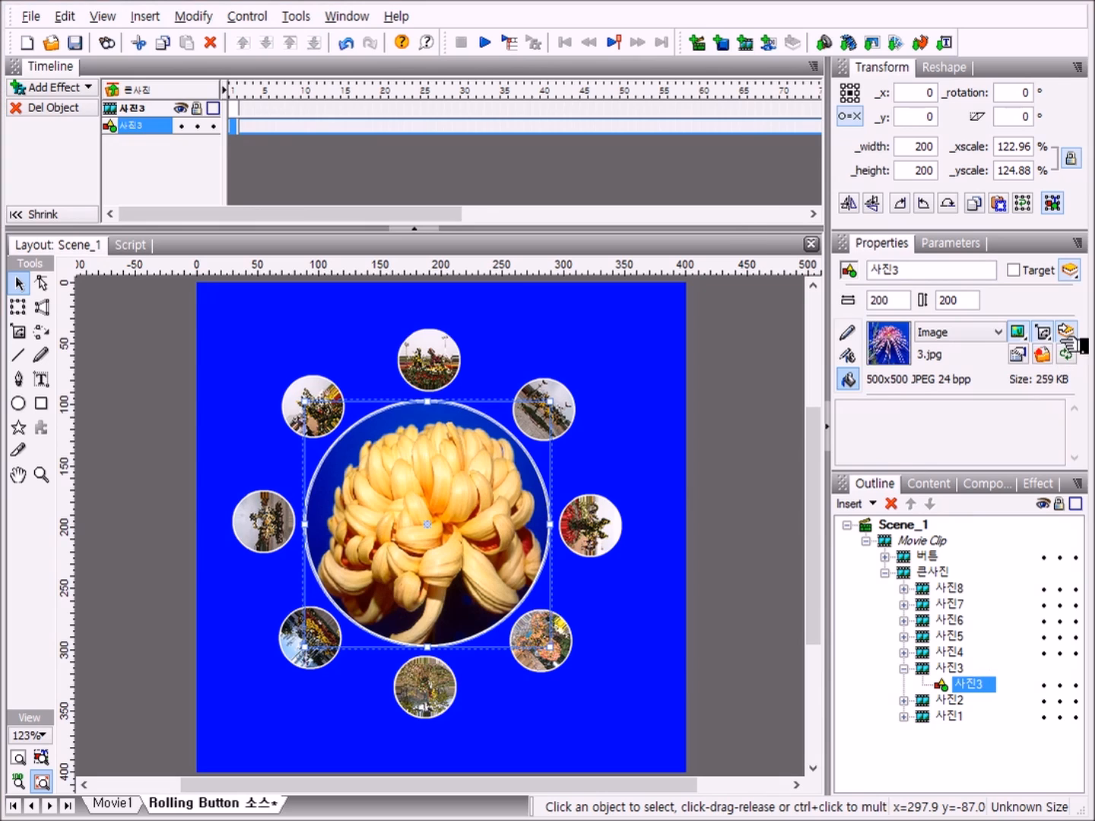
click(1042, 355)
double_click(420, 218)
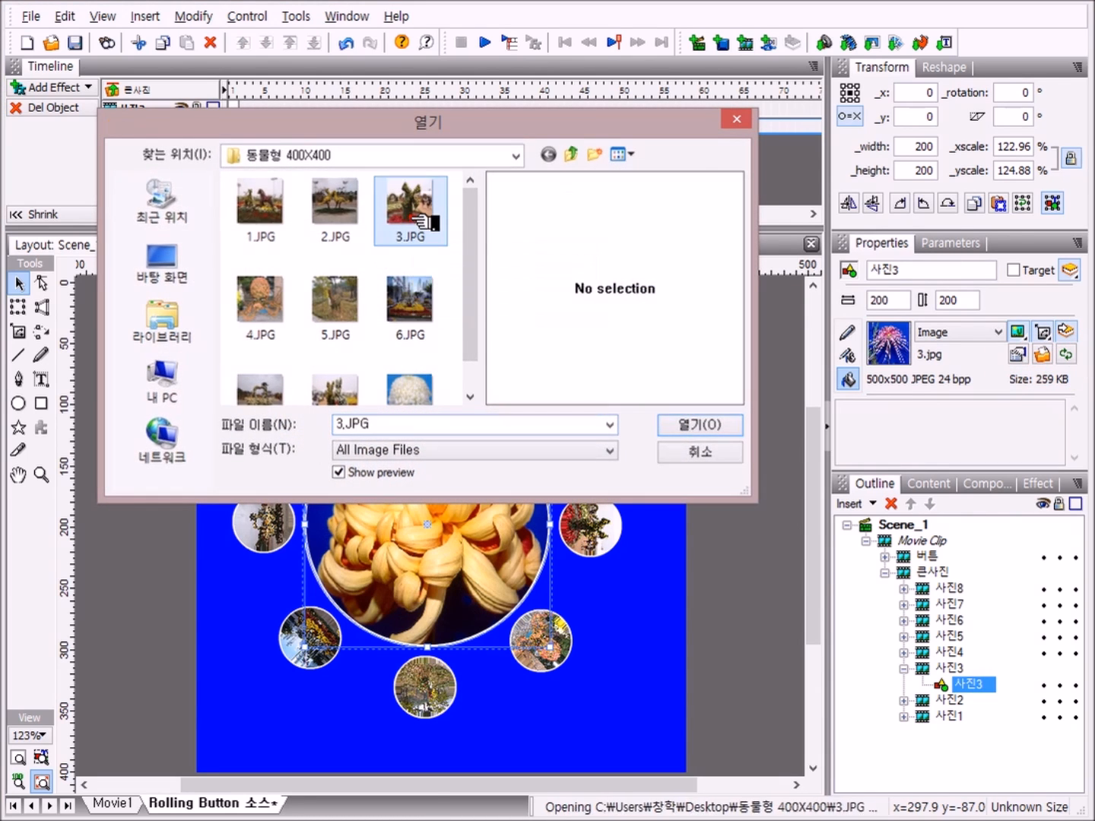
click(905, 669)
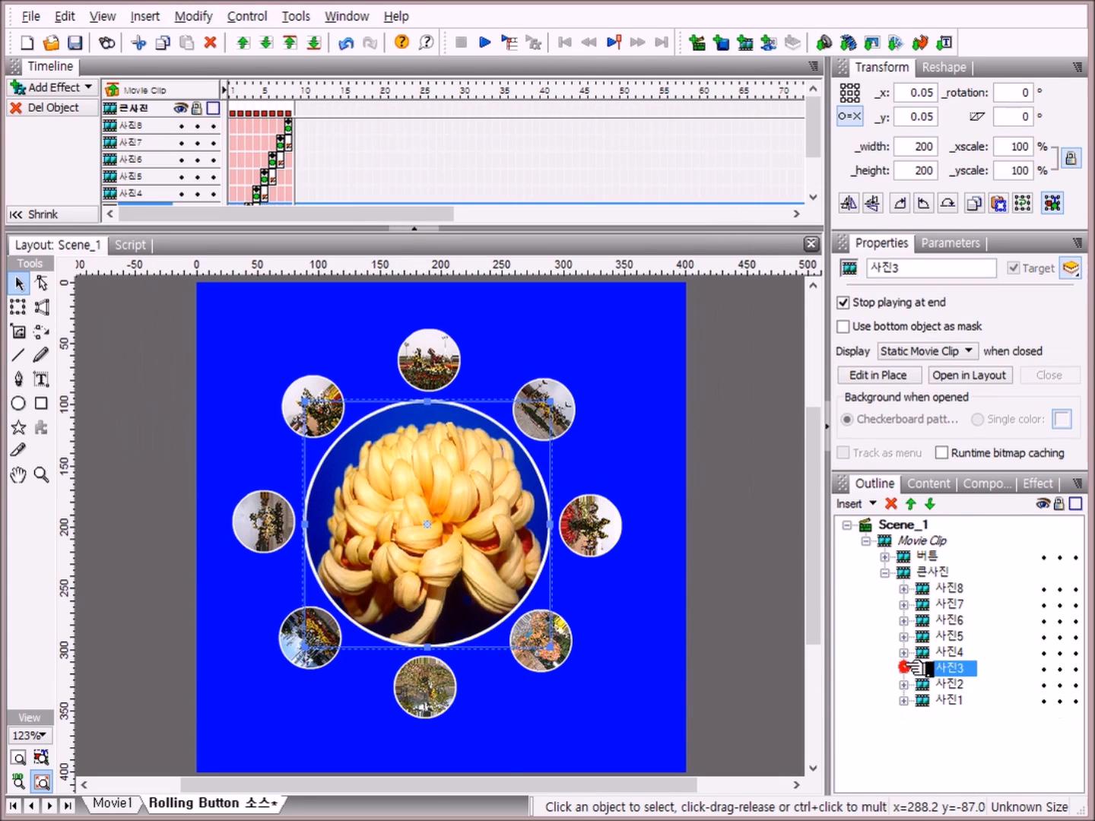
Replace the fill image of the shape inside 사진4 with 4.JPG and of the one inside 사진5 with 5.JPG
click(904, 653)
click(969, 667)
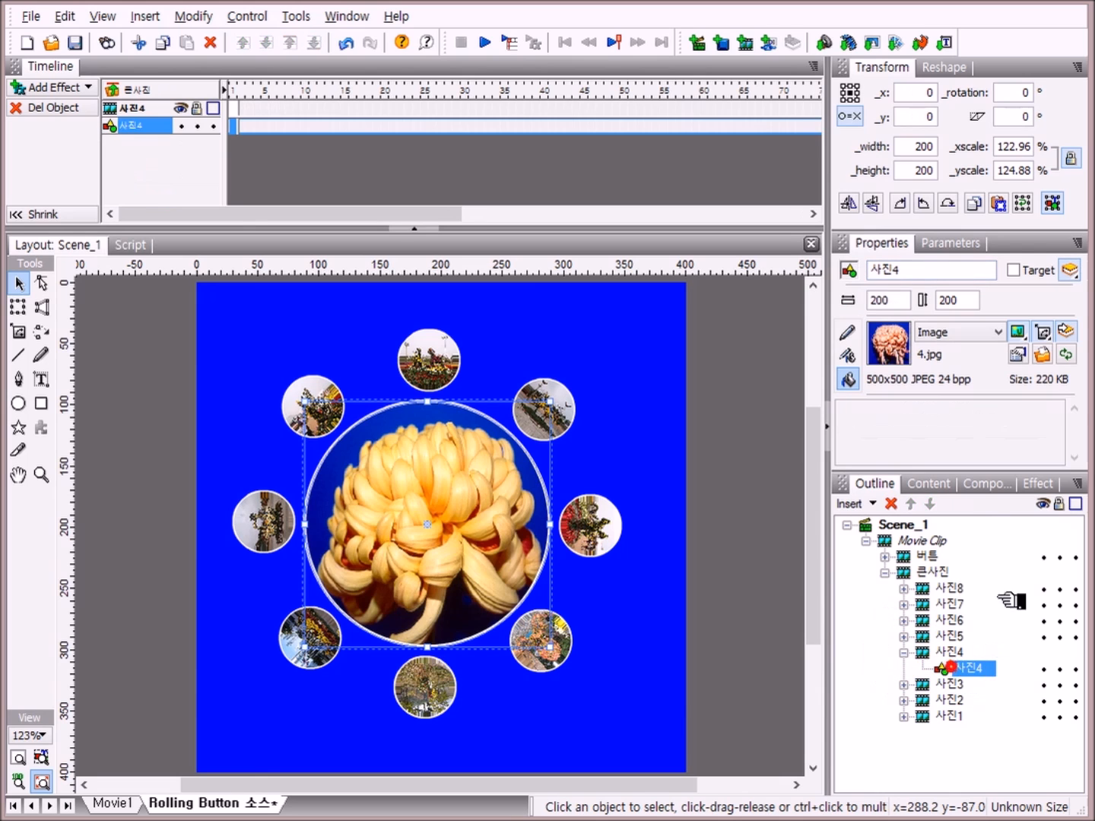
click(1064, 355)
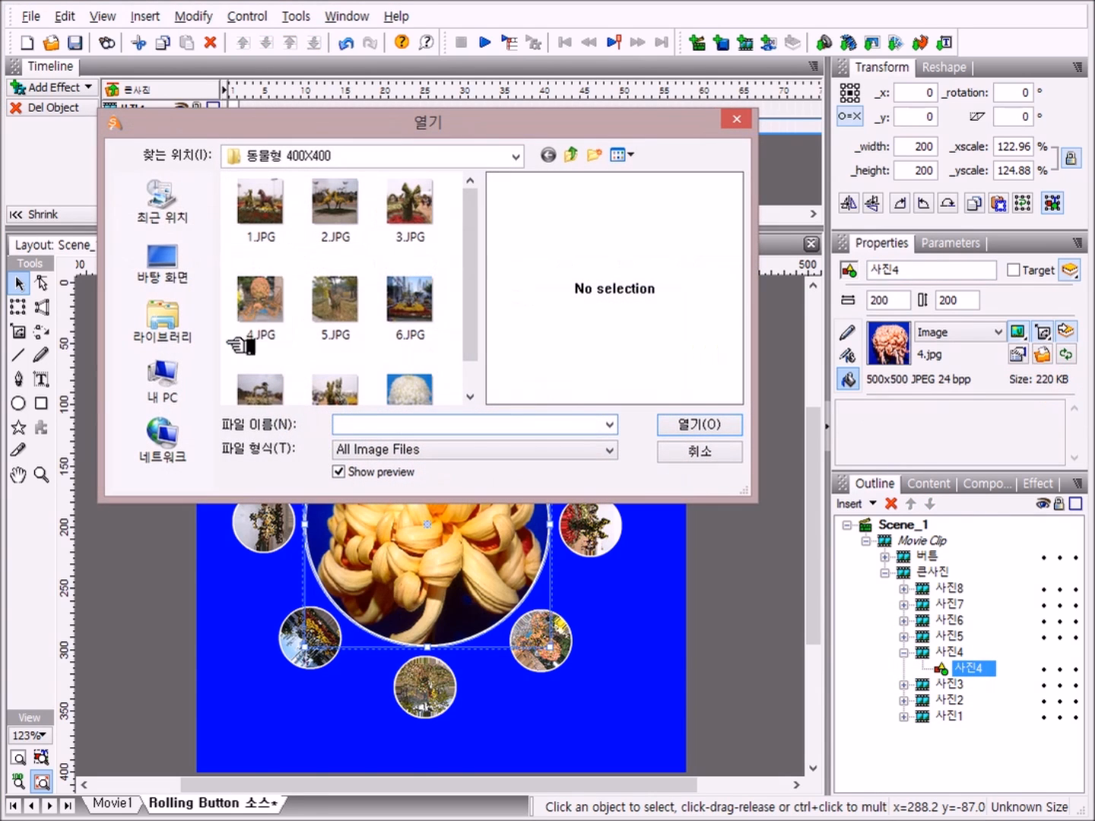
double_click(267, 312)
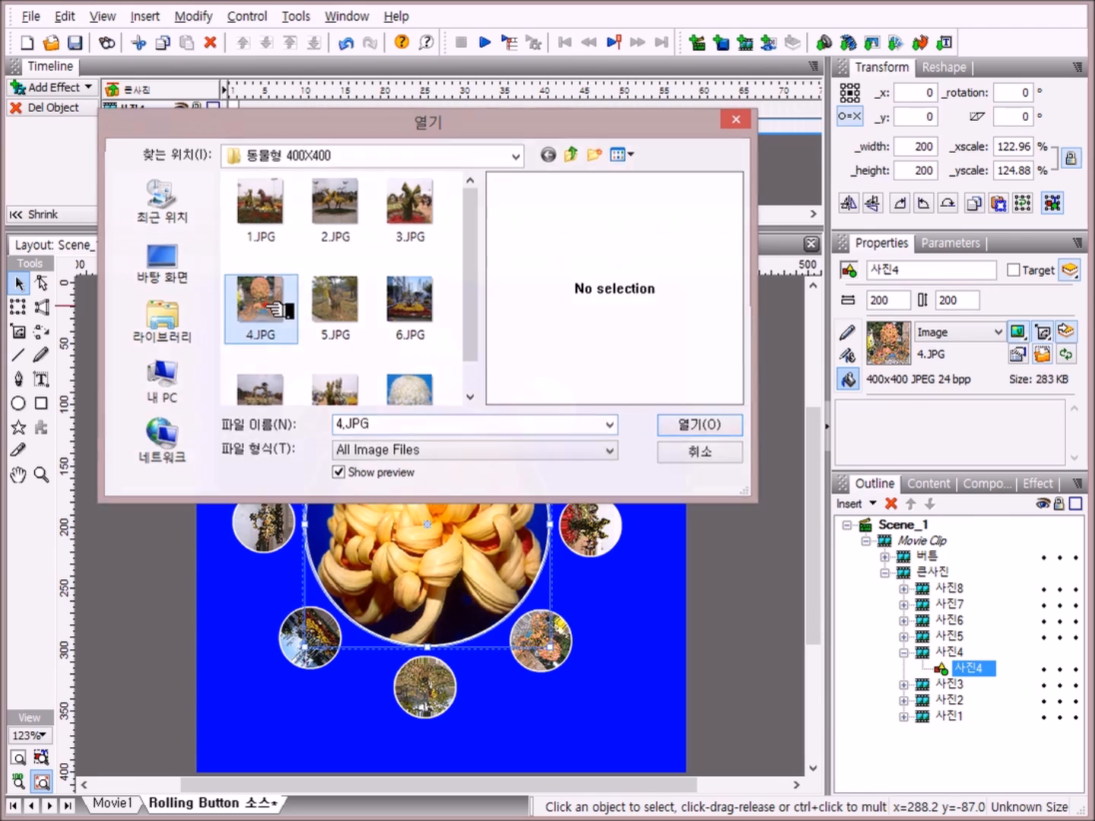
drag(921, 654, 959, 652)
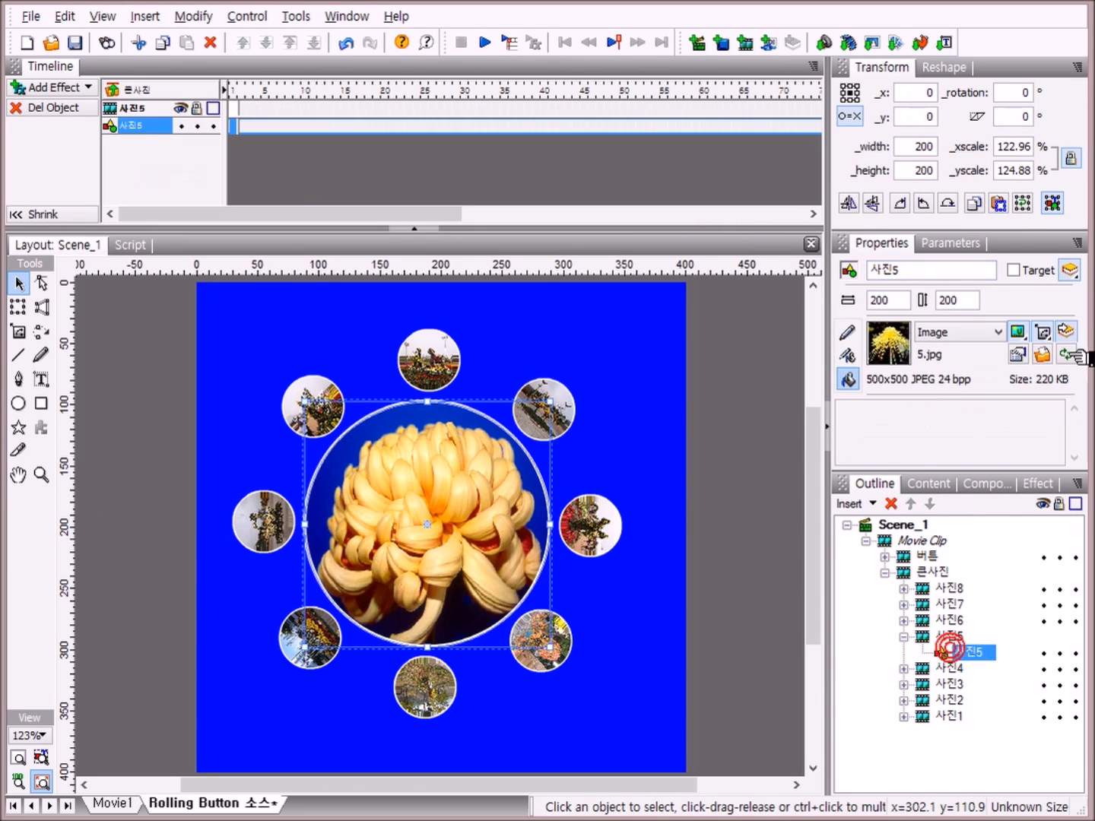
click(1064, 354)
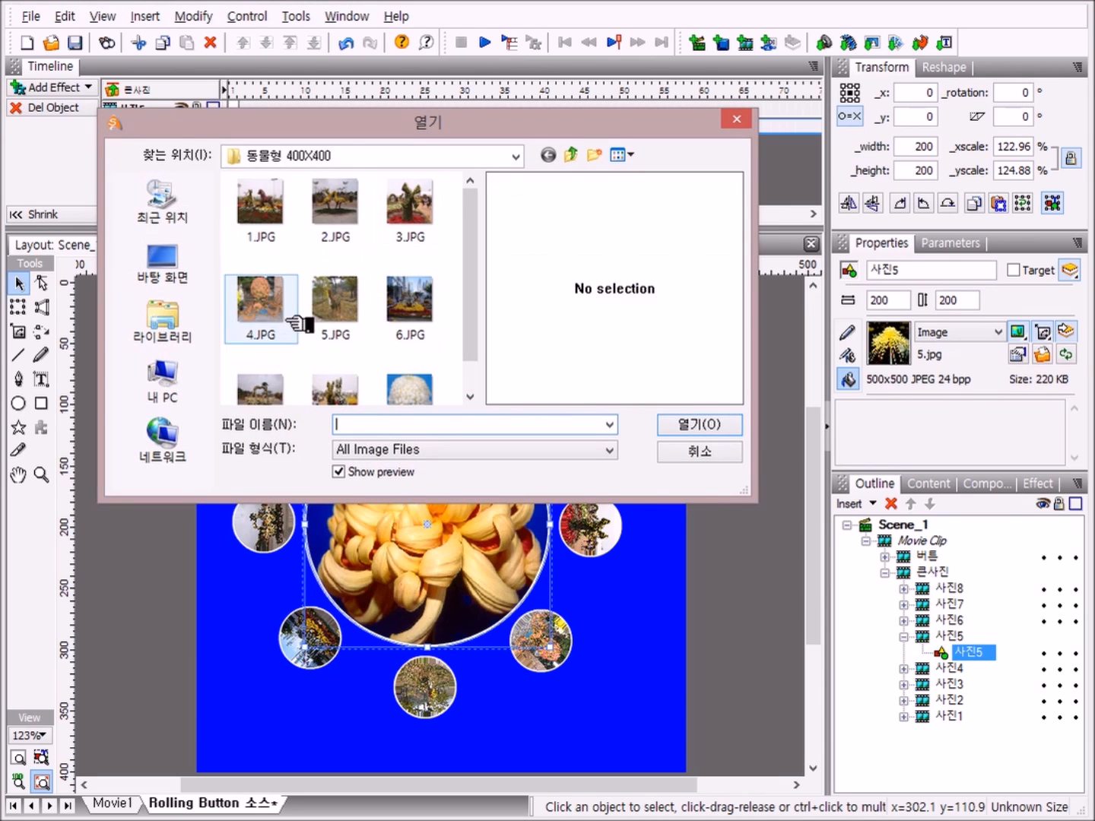
double_click(349, 317)
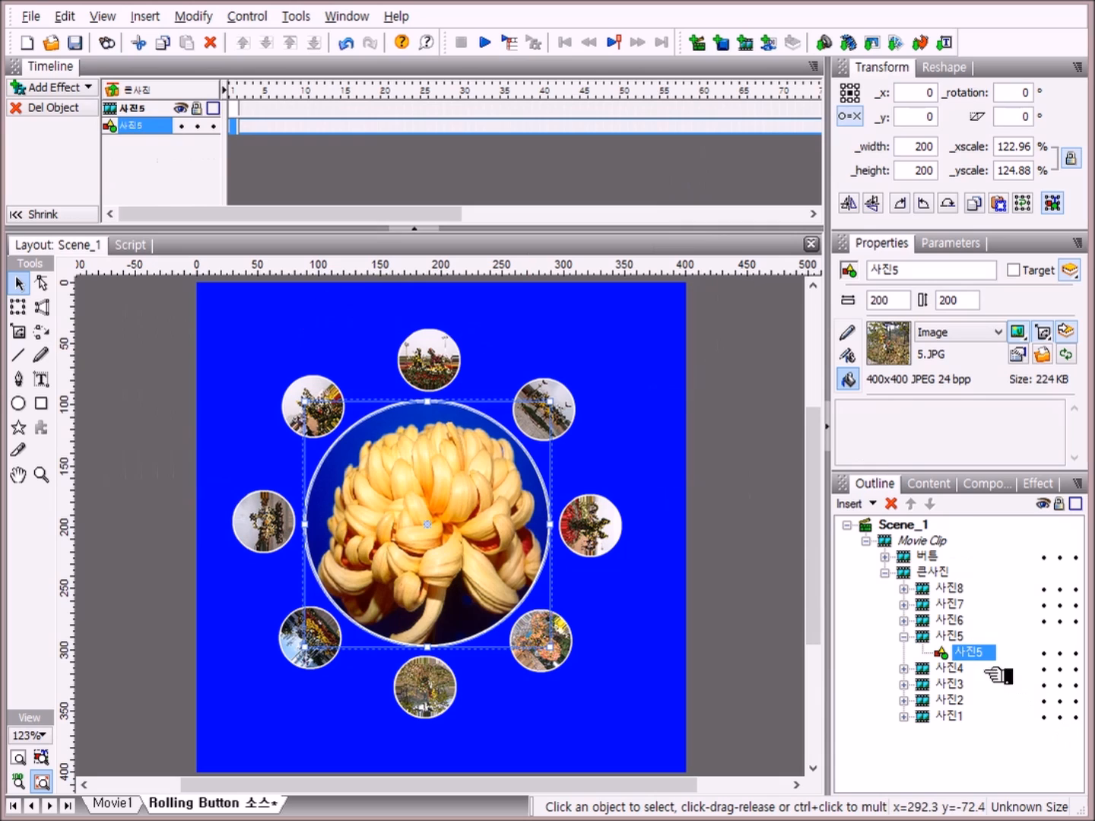
click(906, 638)
Replace the fill image of the shape inside the 사진6 clip with 6.JPG from the 동물형 400X400 folder
click(904, 621)
click(976, 637)
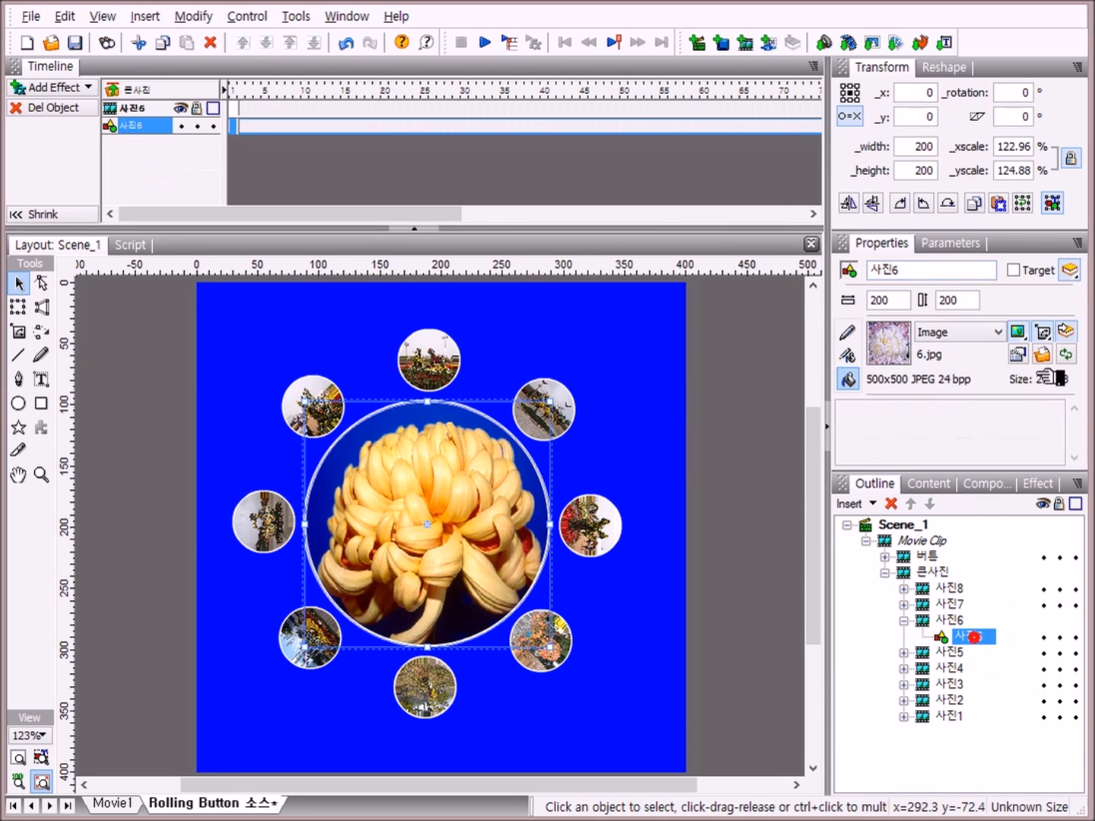
click(1044, 355)
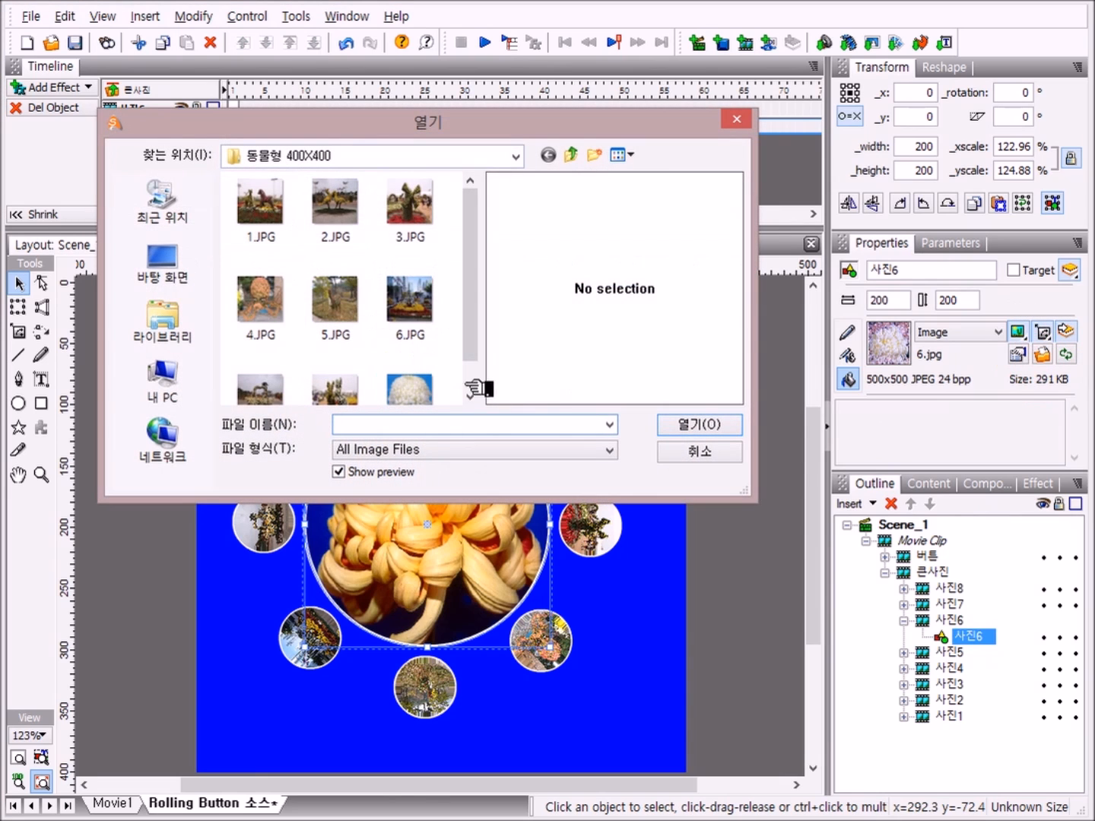
double_click(442, 312)
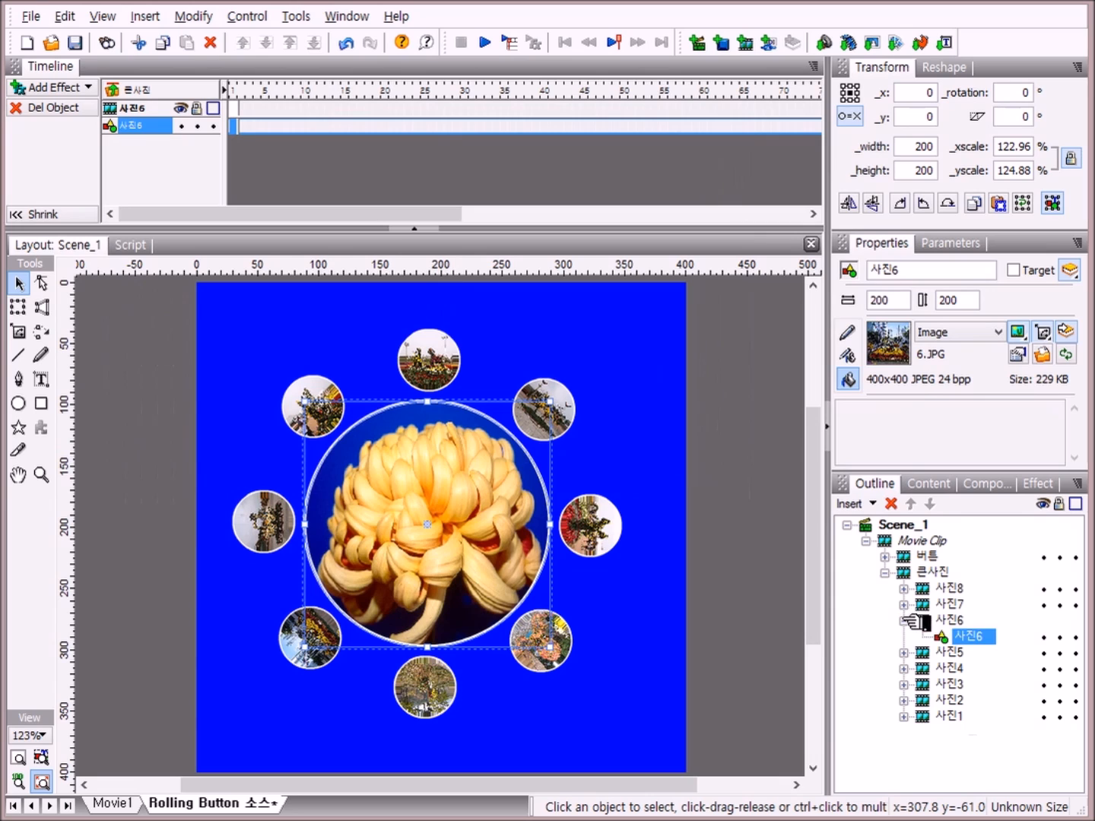
click(905, 620)
Replace the fill image of the shape inside the 사진7 clip with 7.JPG from the 동물형 400X400 folder
click(905, 605)
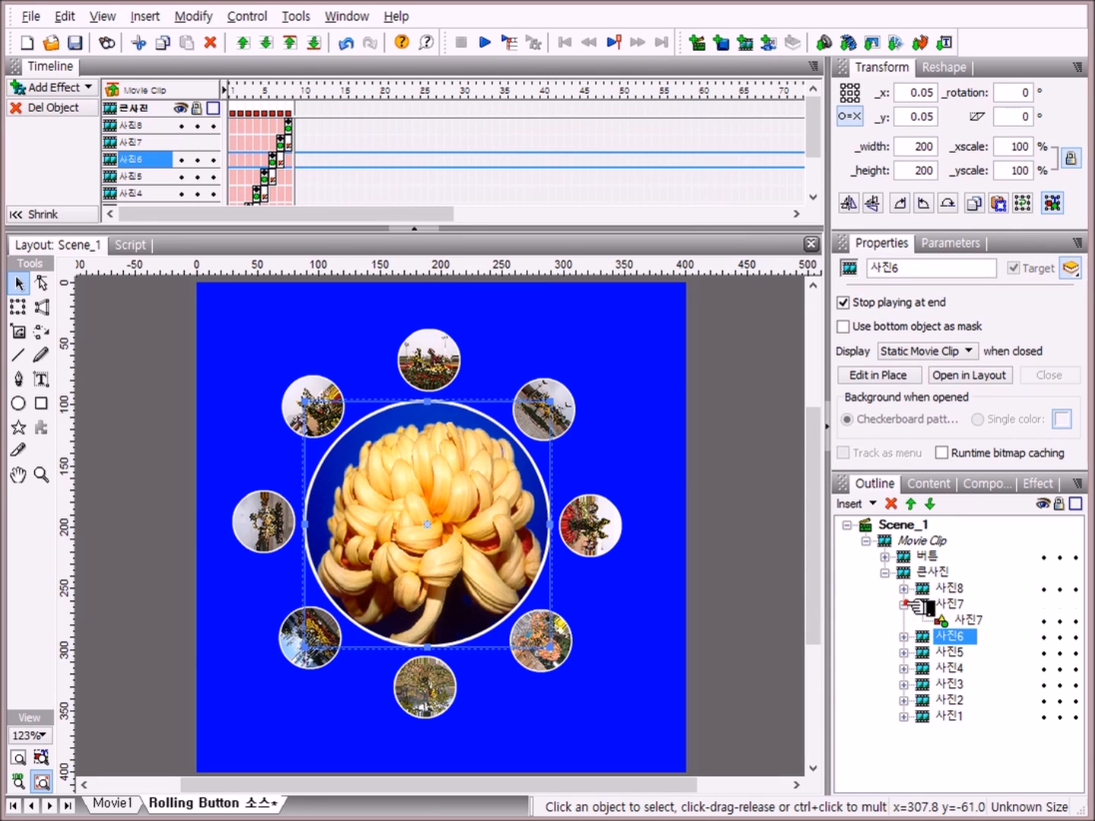
click(966, 620)
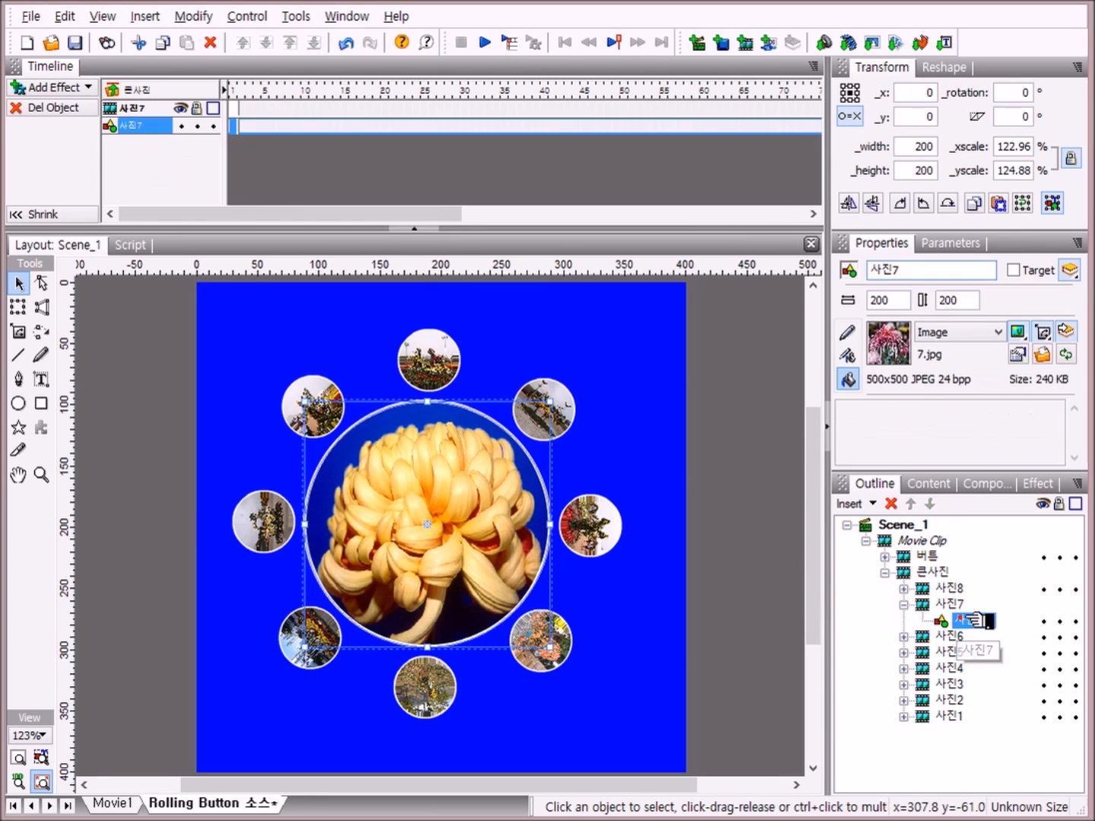
click(1064, 354)
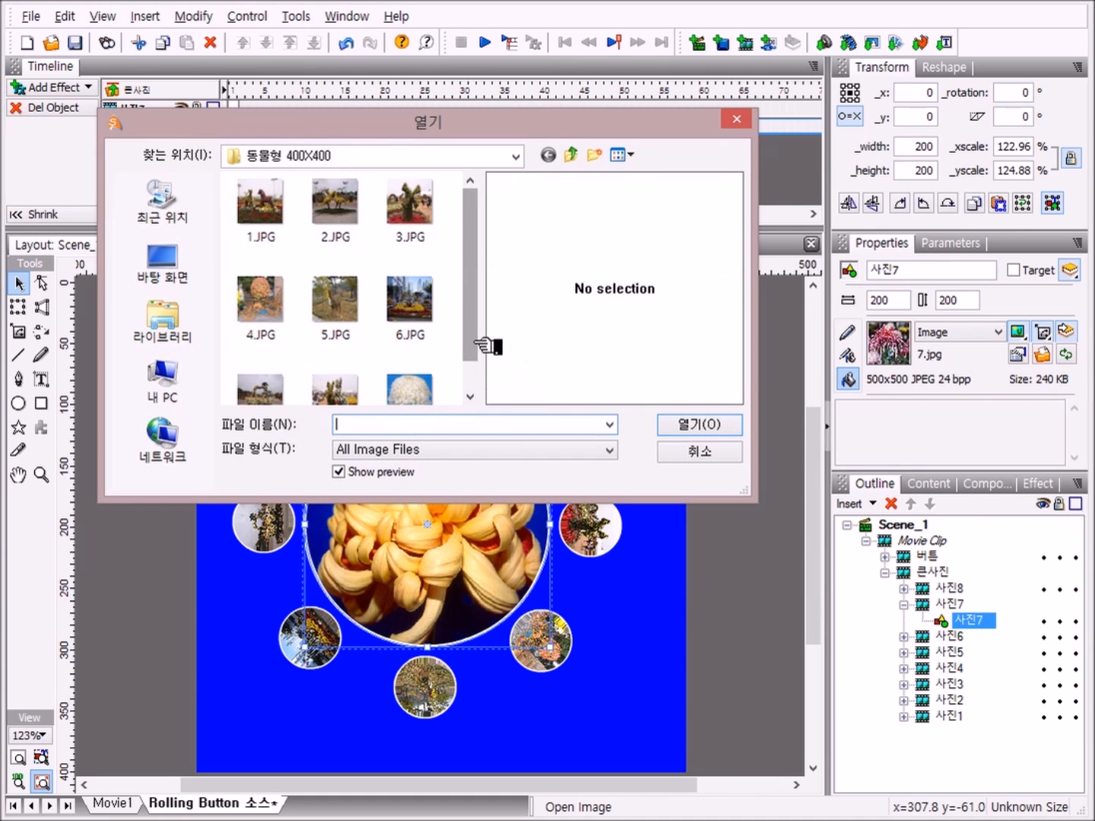
drag(475, 341, 480, 391)
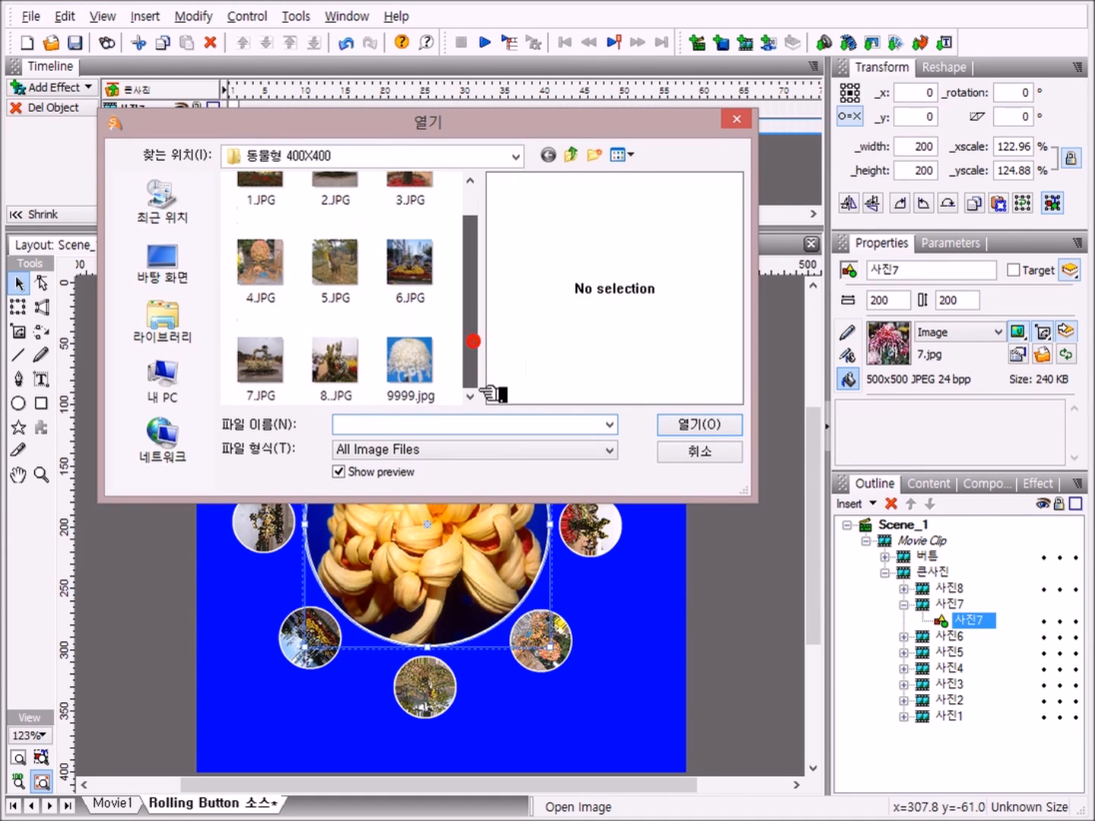
double_click(285, 375)
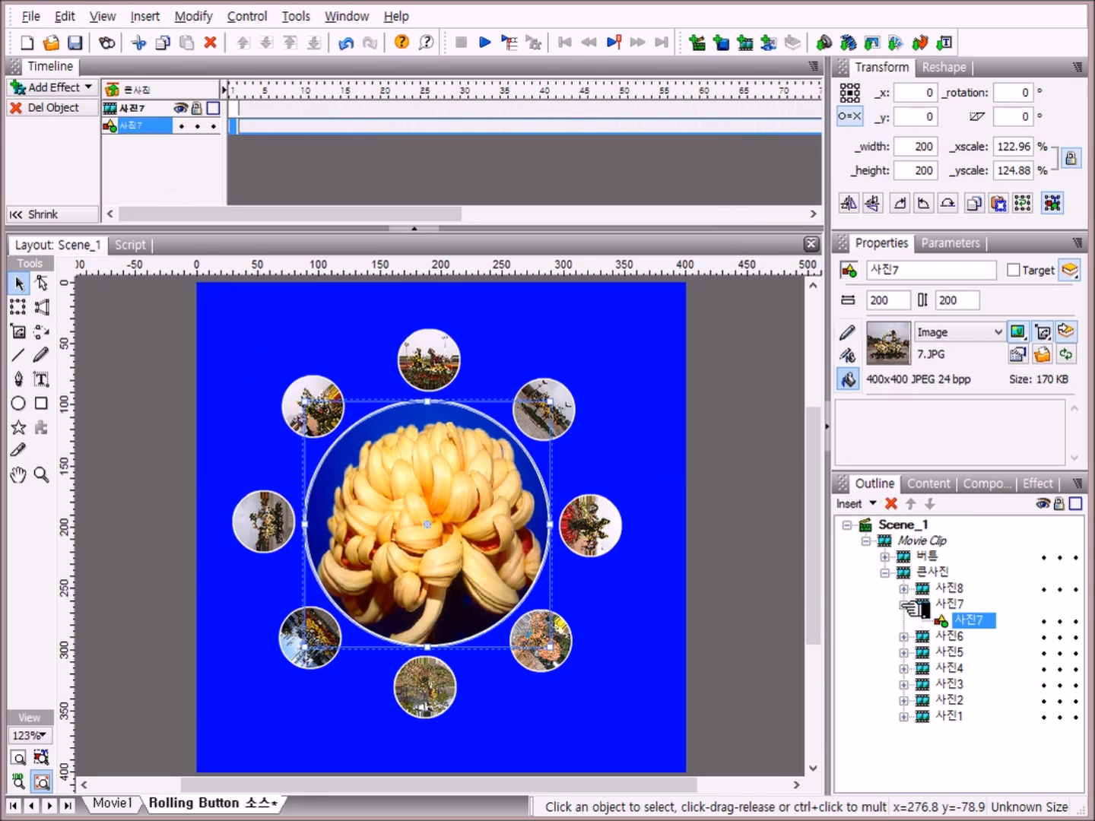
click(904, 606)
Replace the fill image of the shape inside the 사진8 clip with 8..JPG and collapse the 큰사진 clip in the outline
click(904, 590)
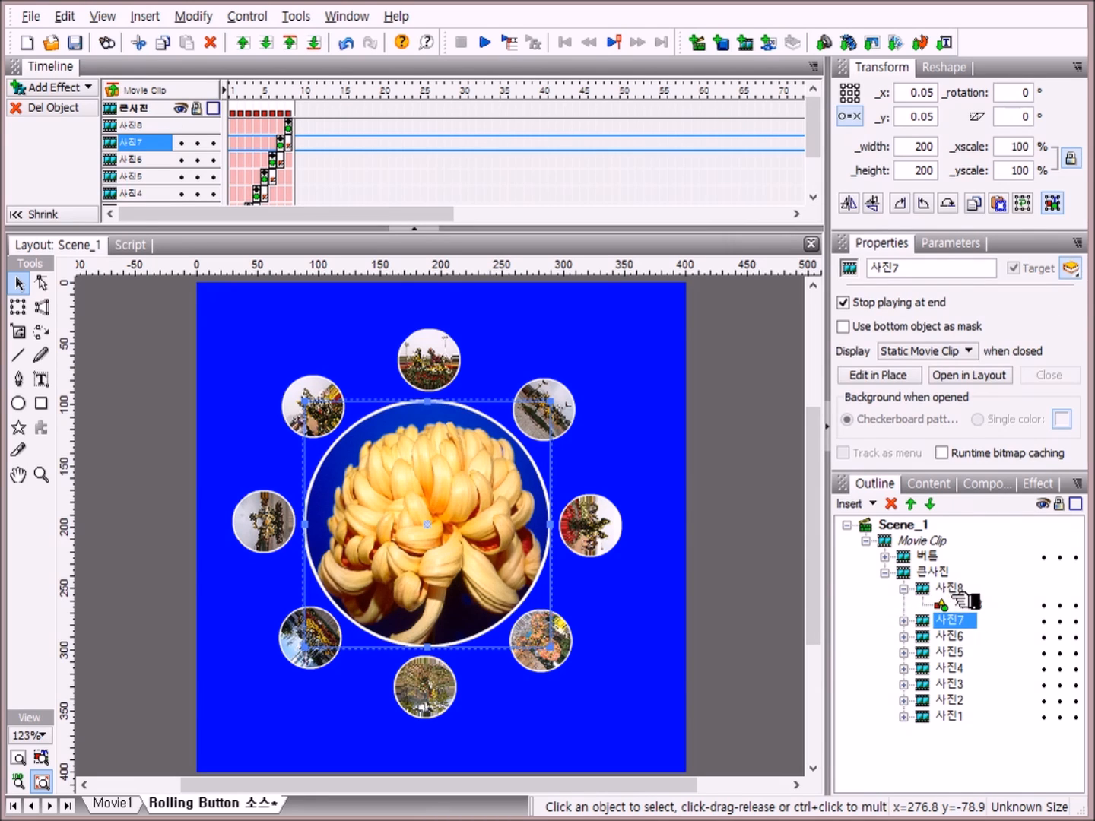
click(964, 605)
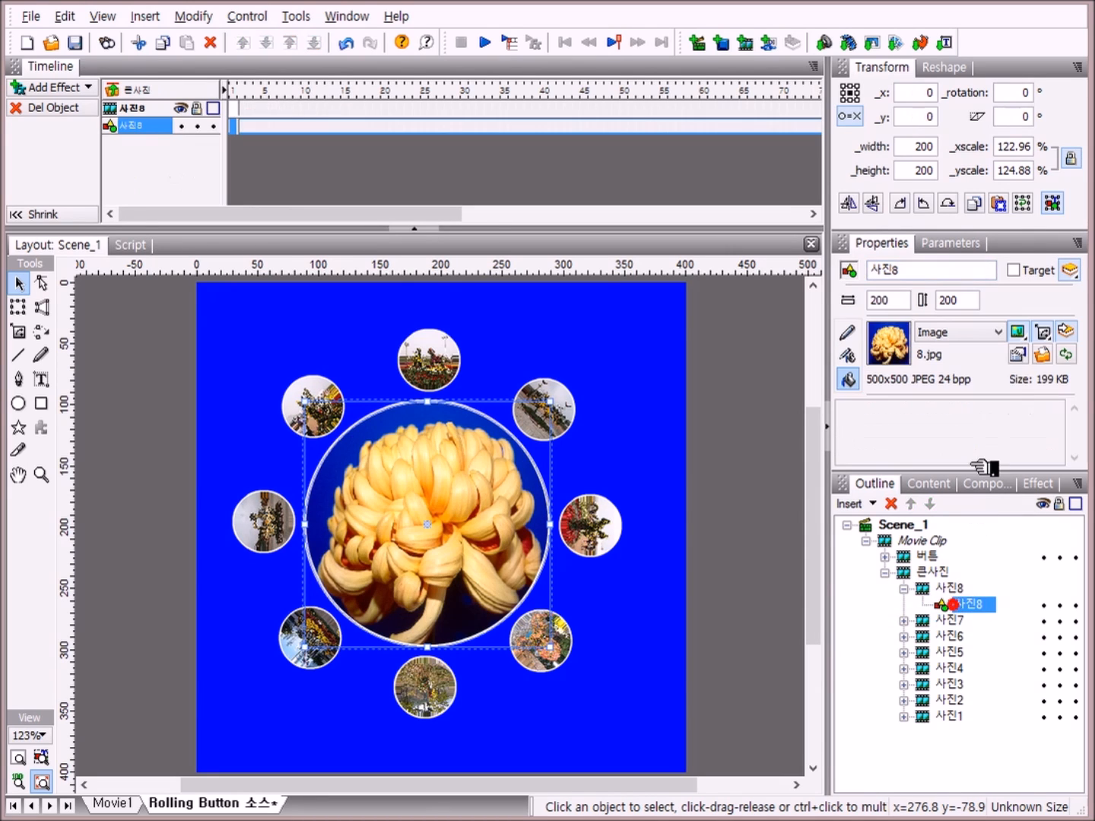
click(1042, 356)
drag(466, 270, 472, 359)
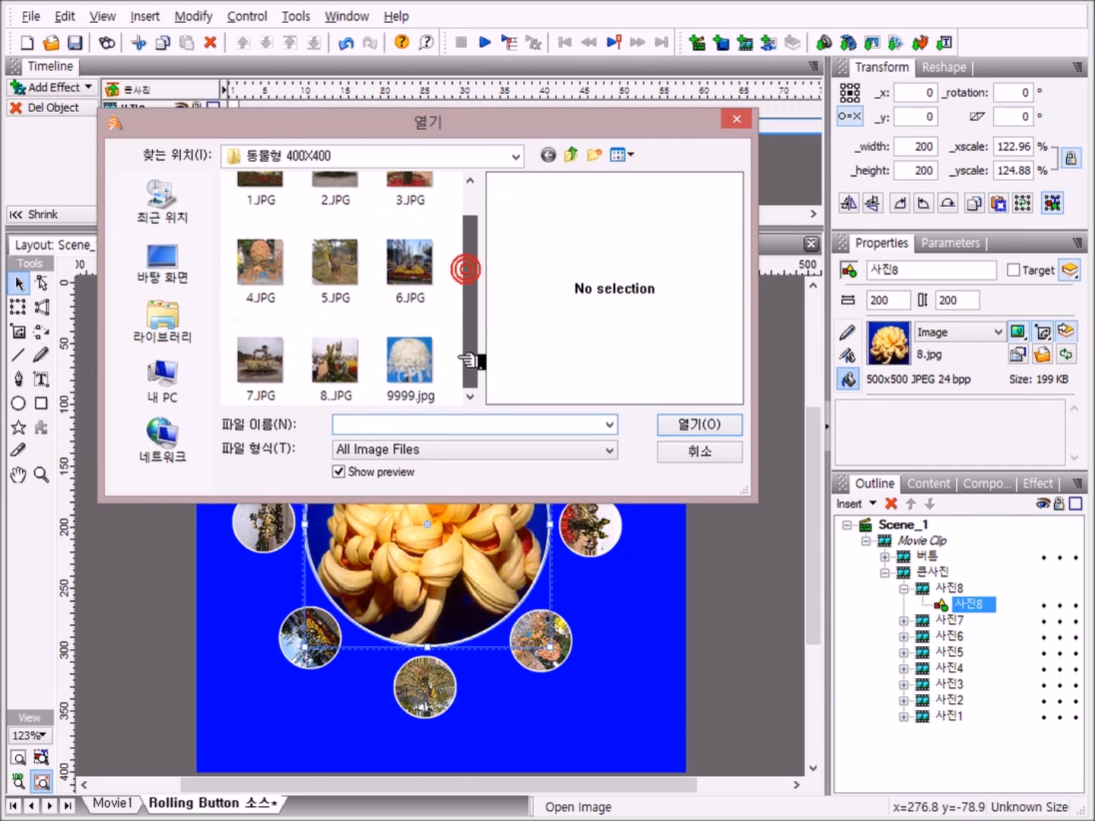
double_click(335, 362)
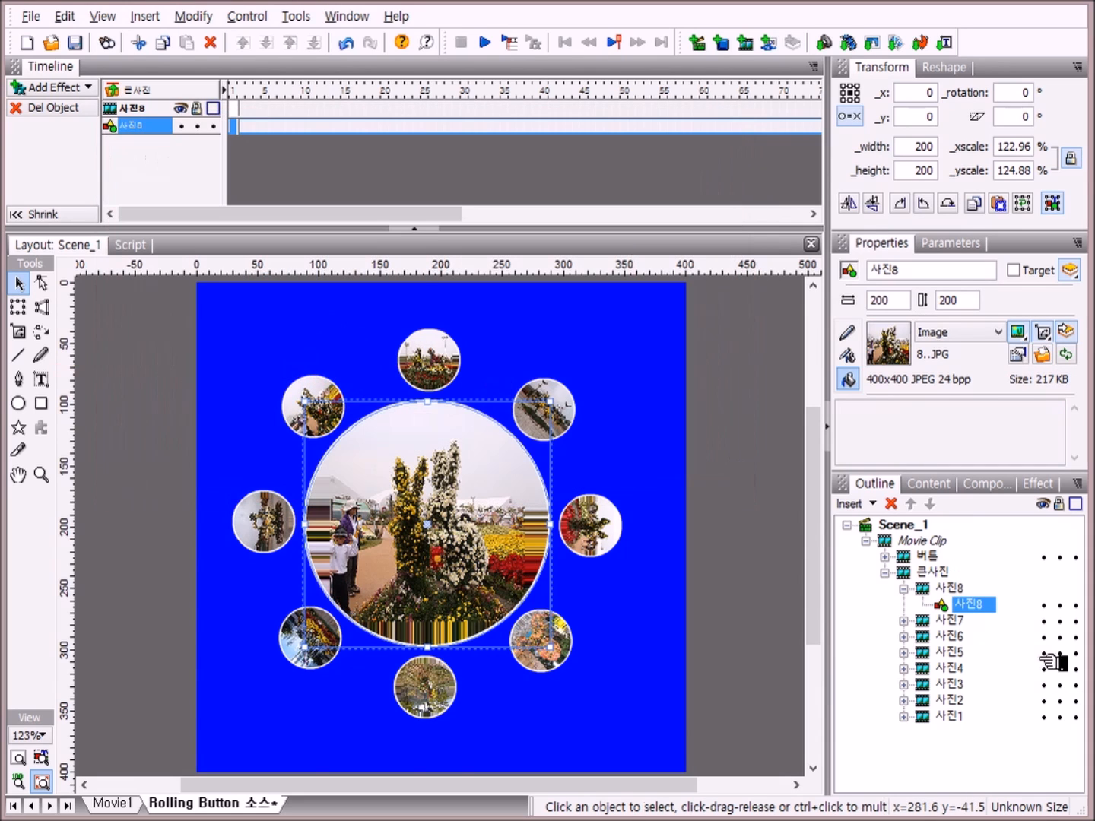
click(920, 588)
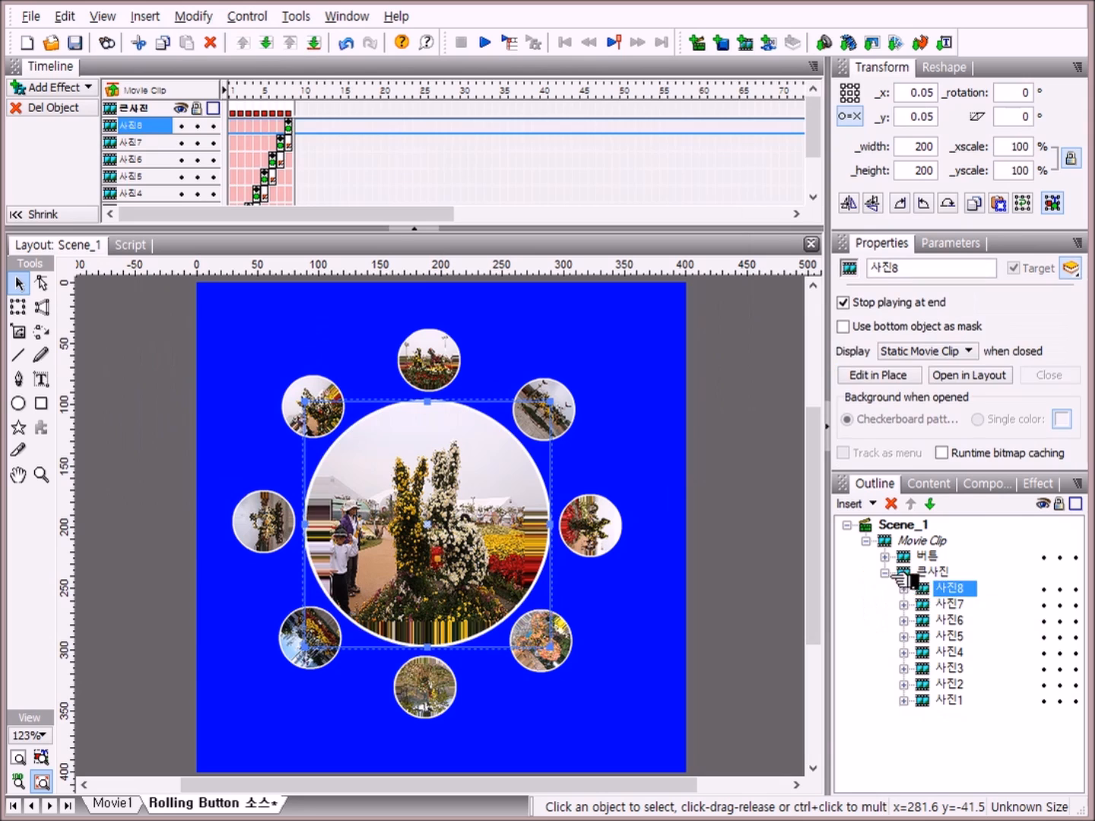
click(905, 571)
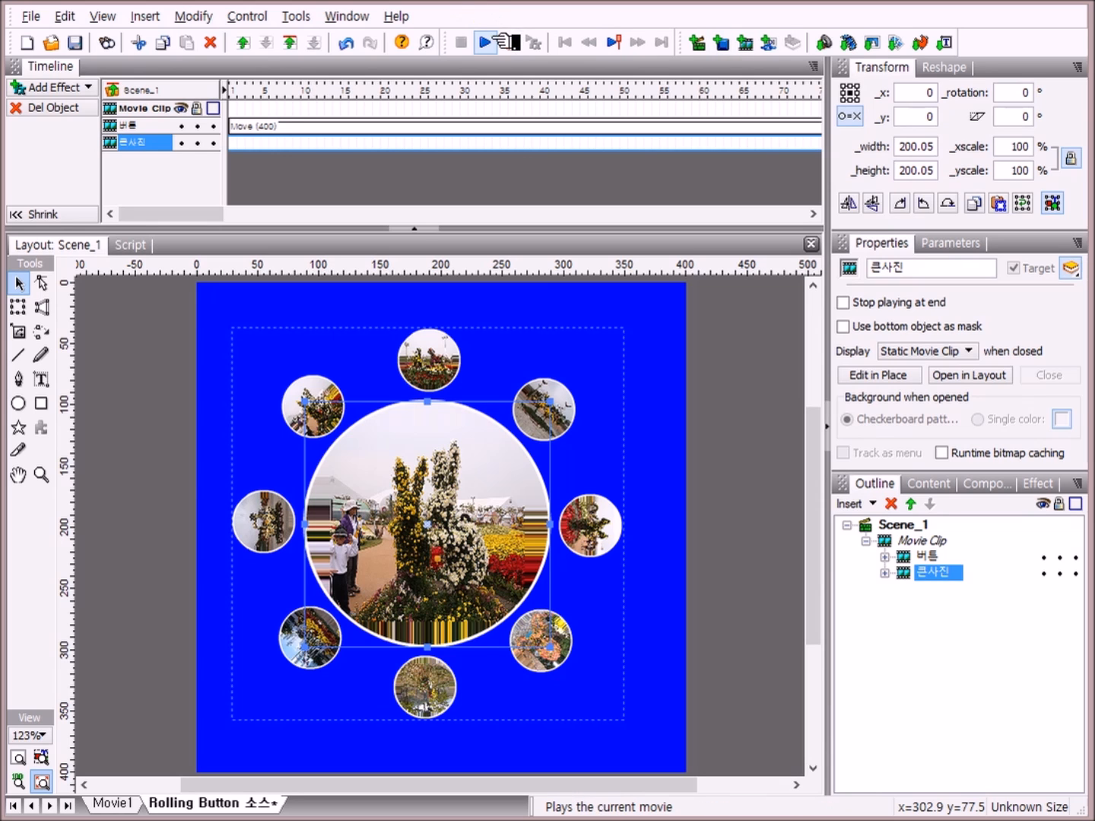
Play the movie twice, trying several of the rolling photo buttons each time, and stop playback
click(487, 42)
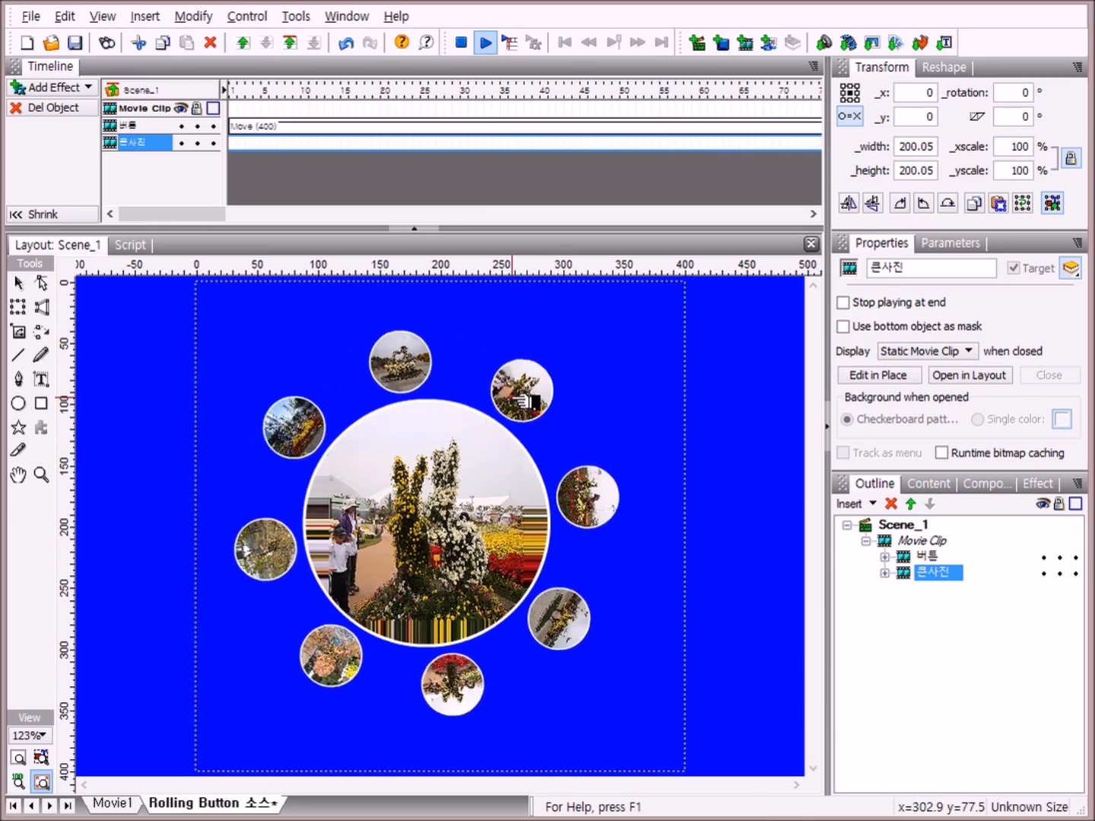
click(415, 378)
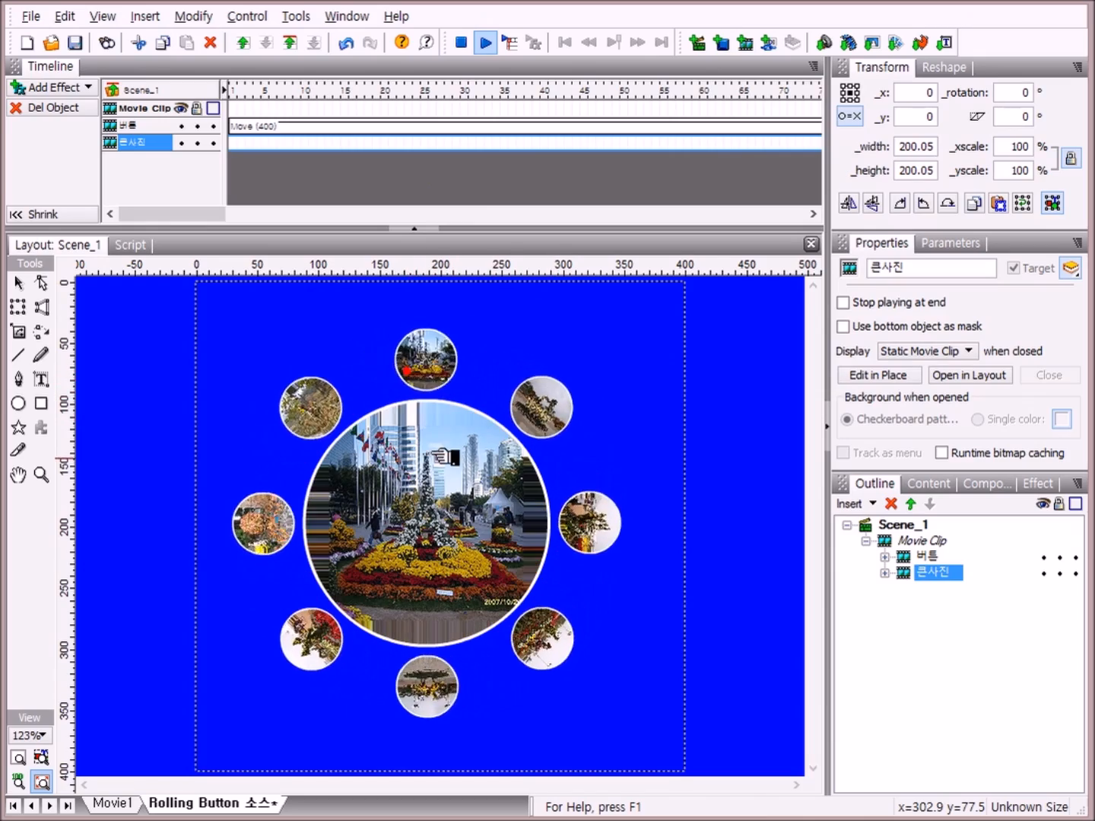
click(368, 372)
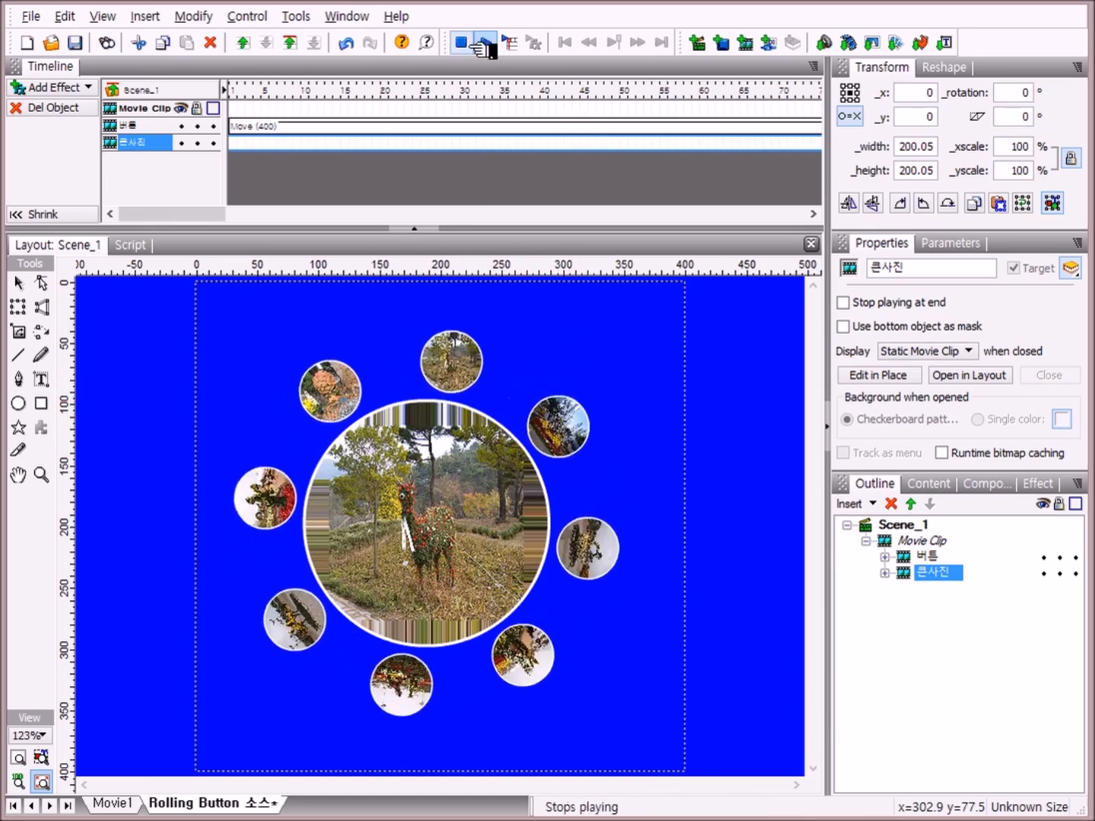
click(483, 45)
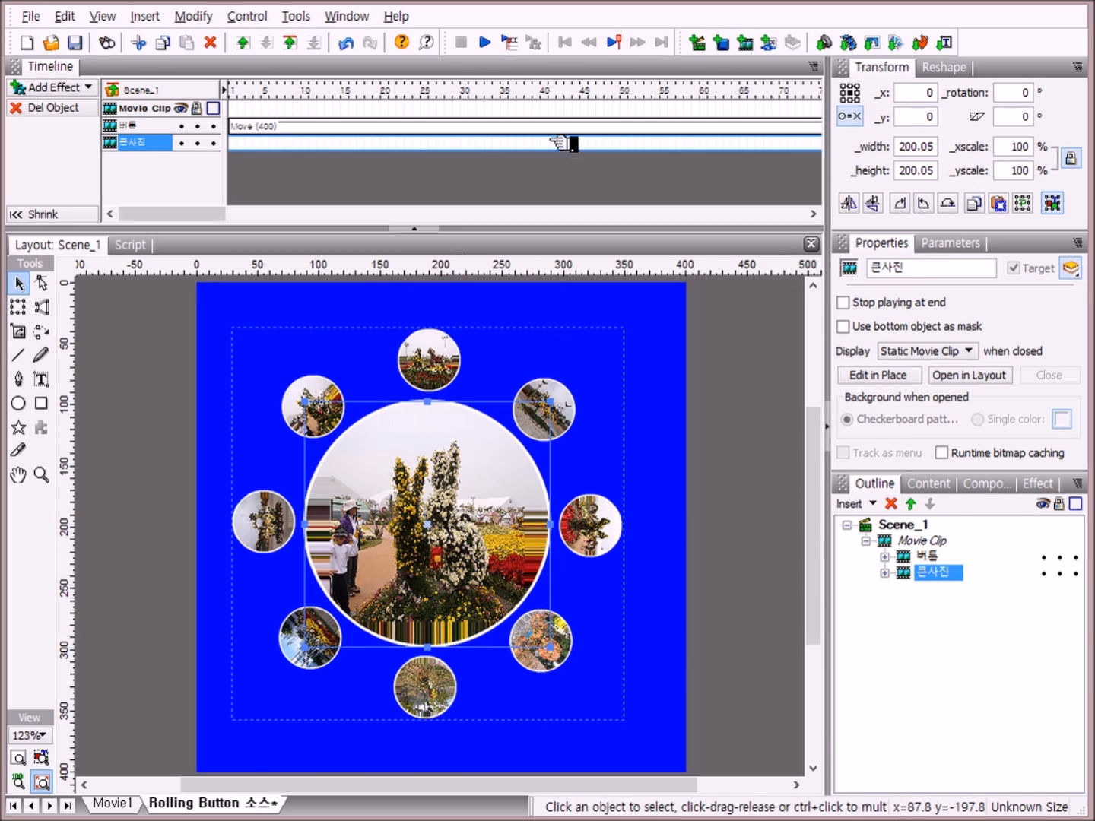
click(485, 42)
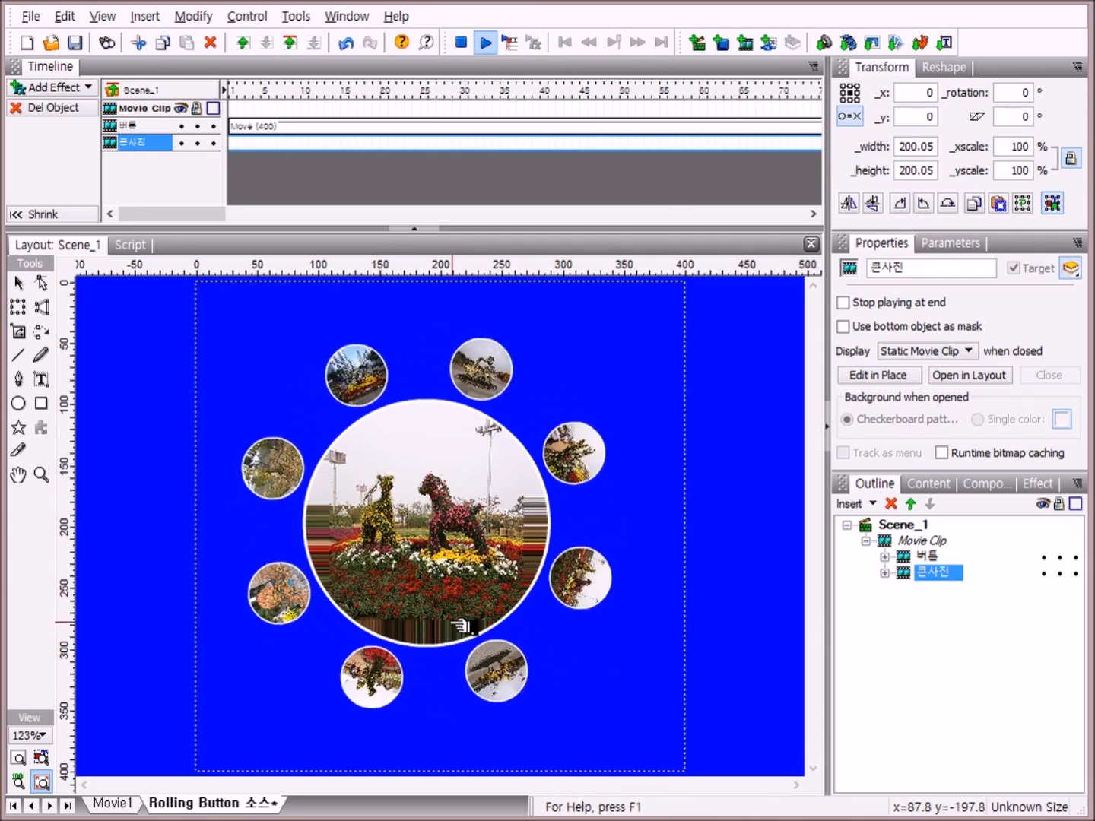
click(536, 434)
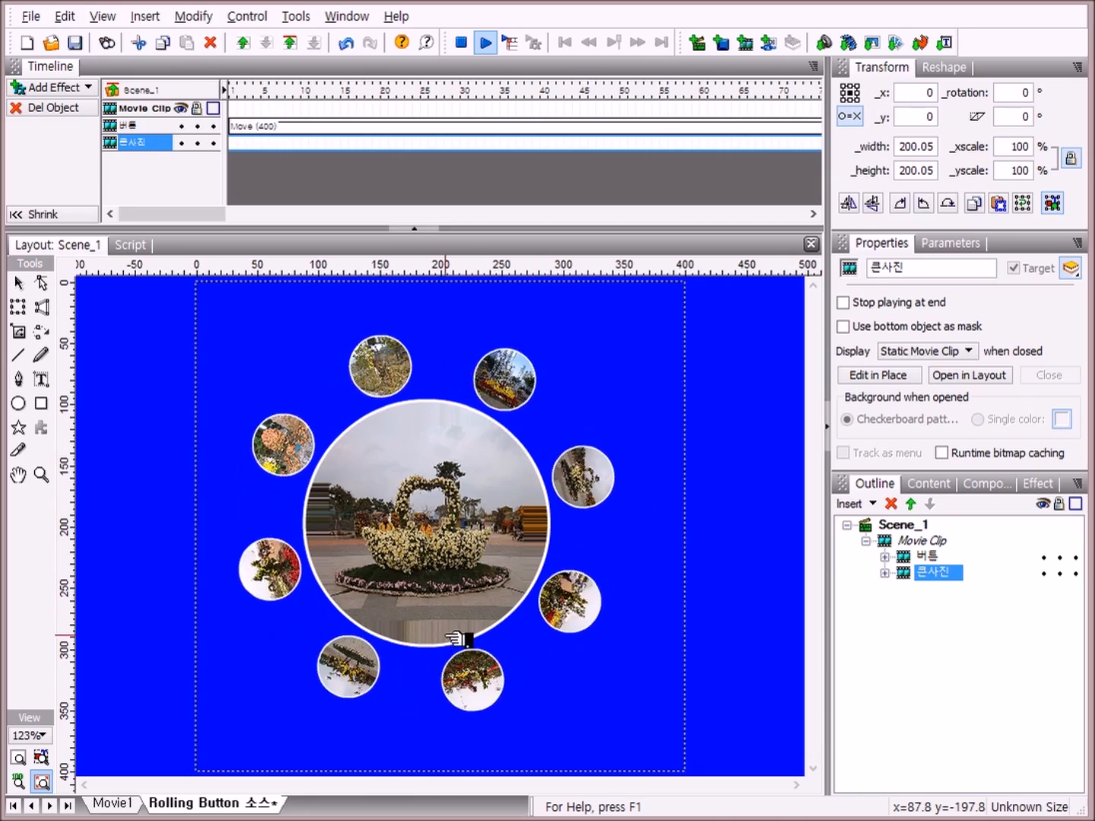
click(559, 447)
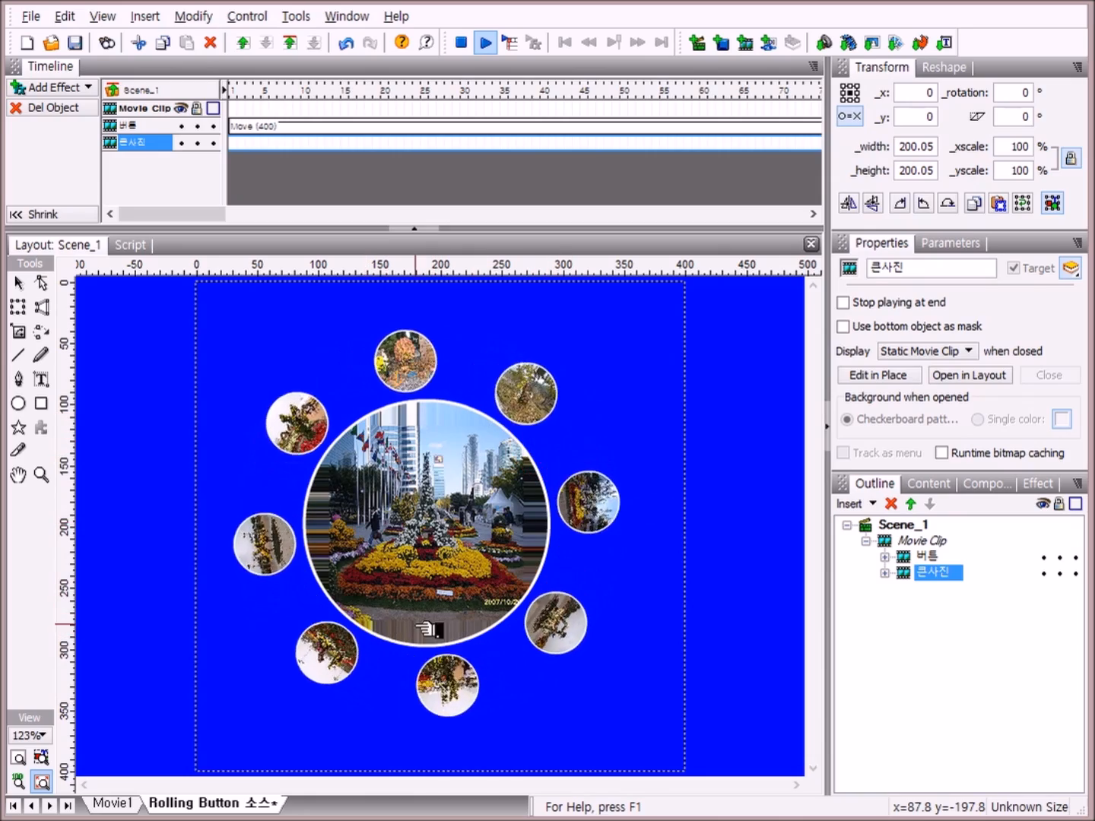
click(568, 441)
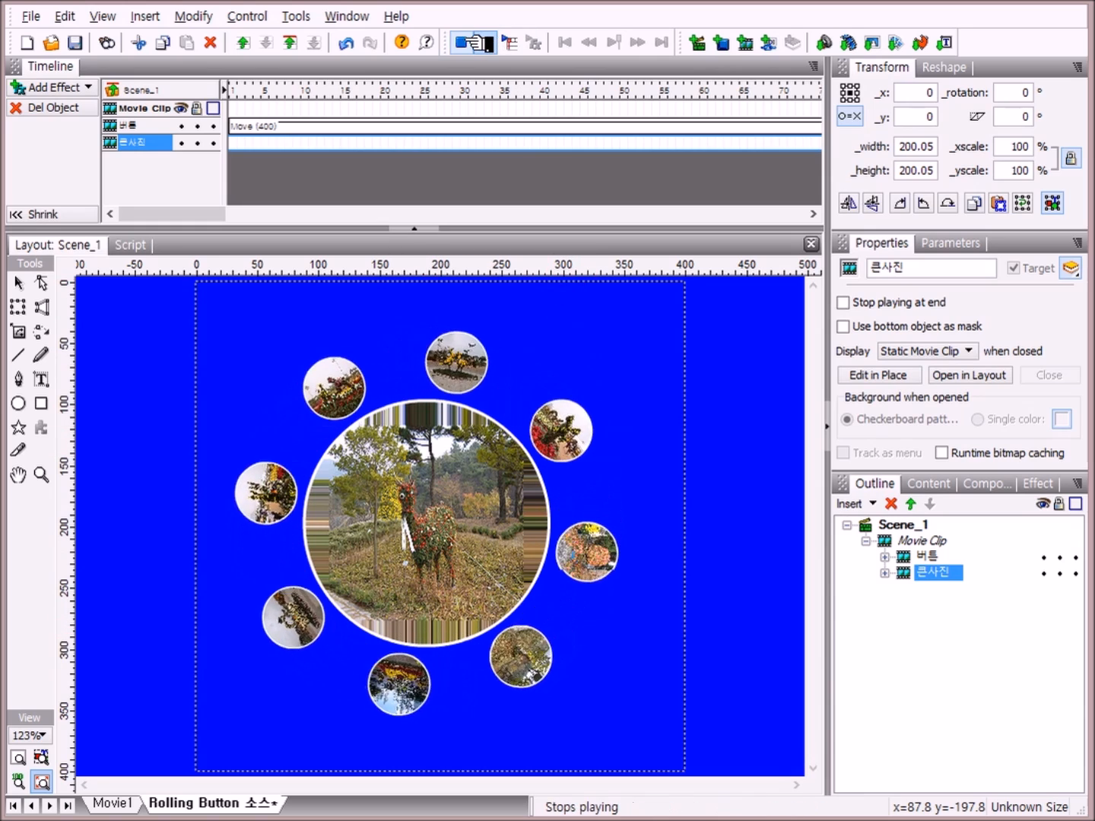
click(464, 41)
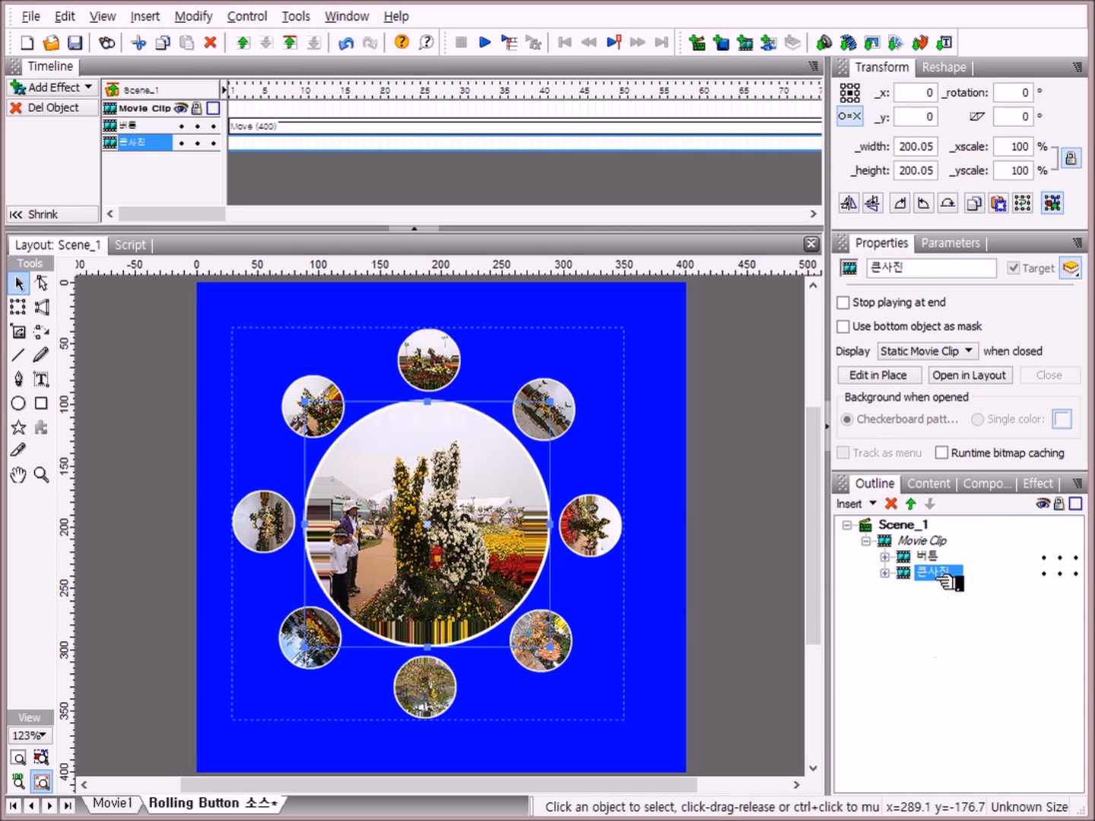
Refit the photo in the 사진8 clip's shape by switching its fill type to Solid and back to Image
click(886, 573)
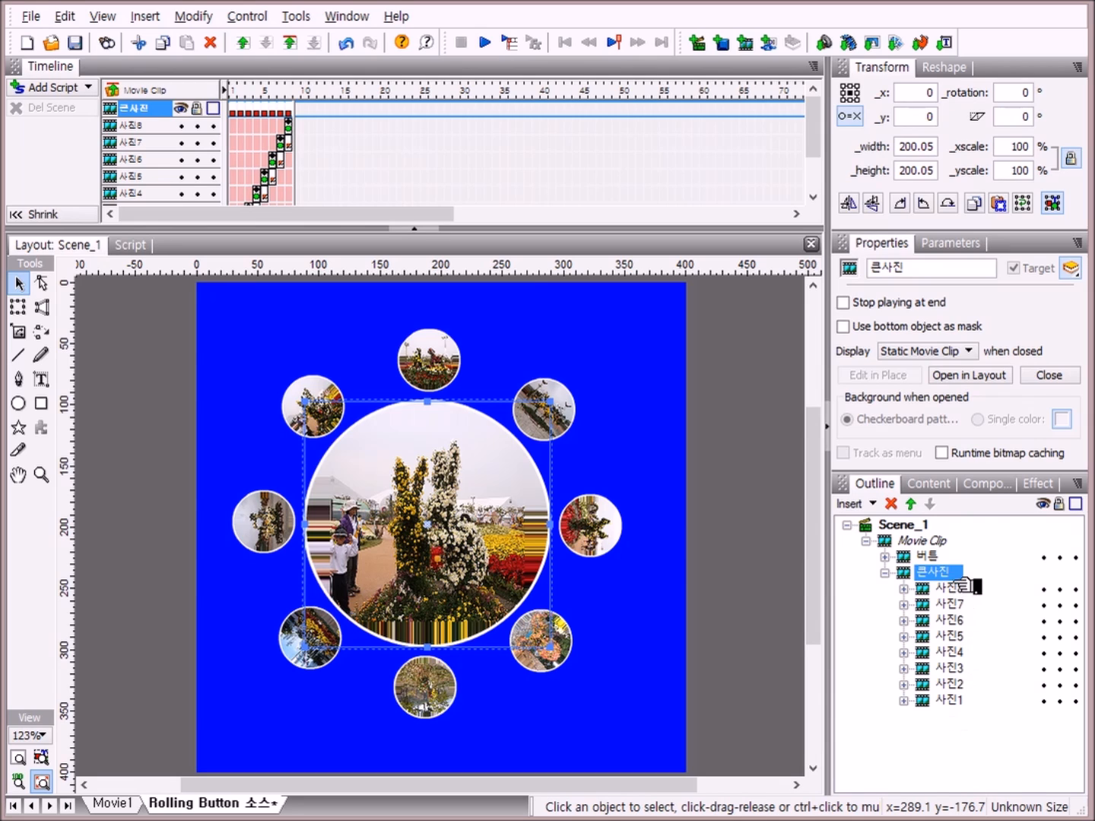
click(905, 590)
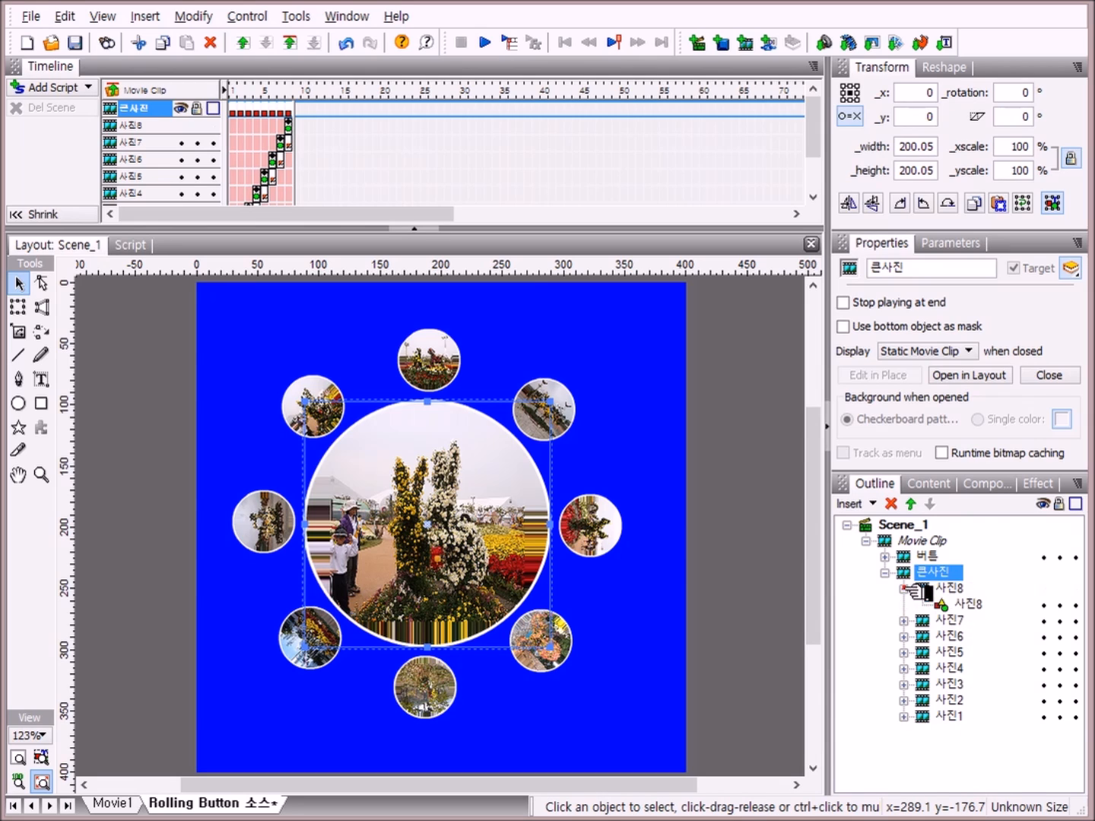
click(976, 605)
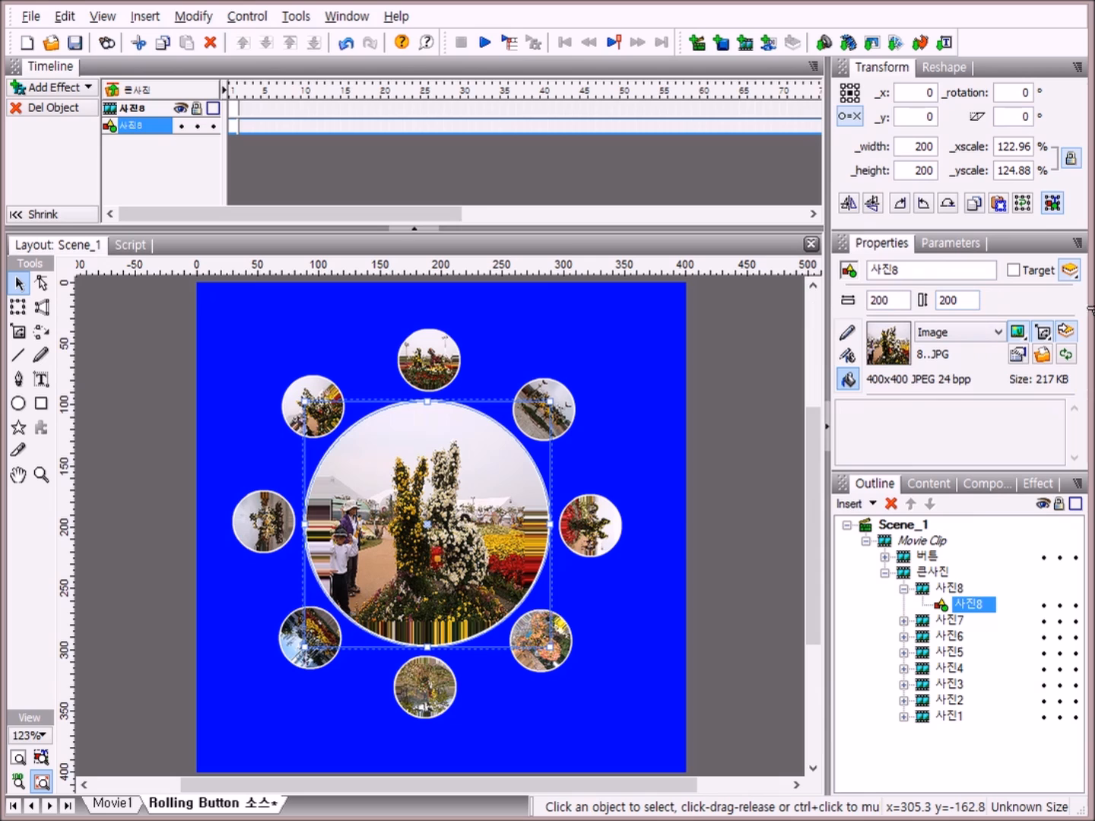
click(1003, 335)
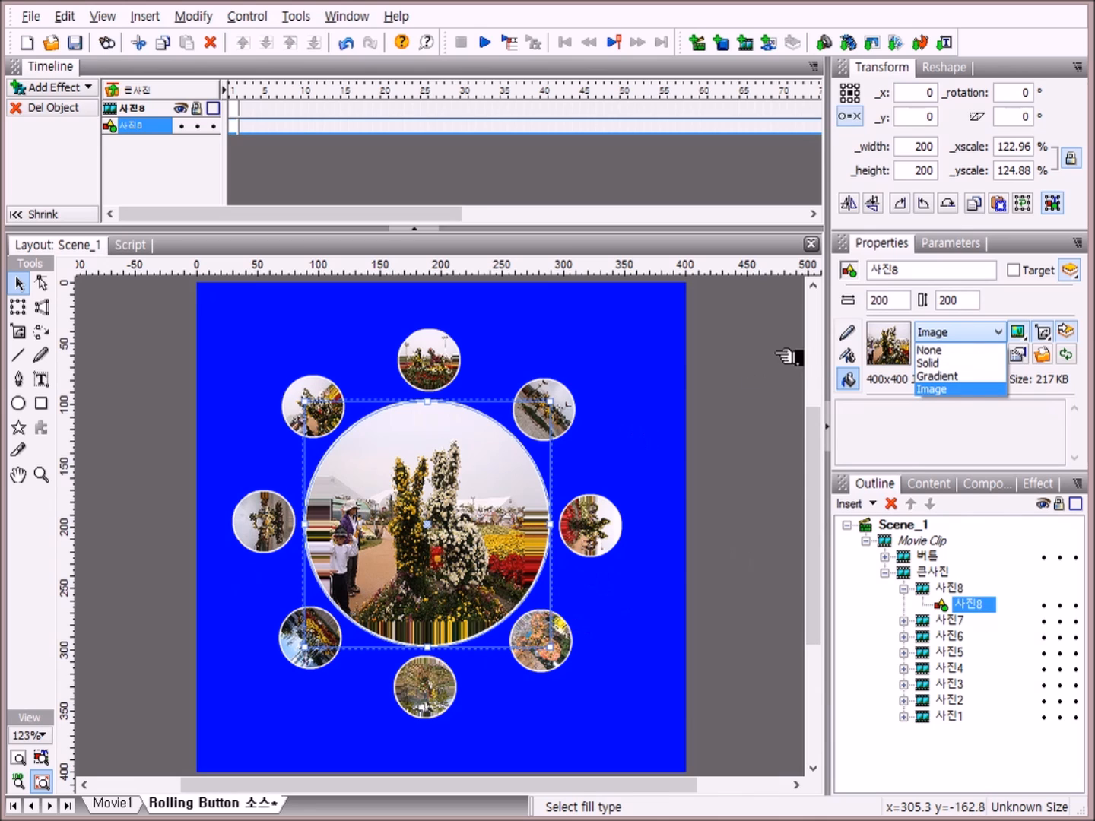
click(929, 365)
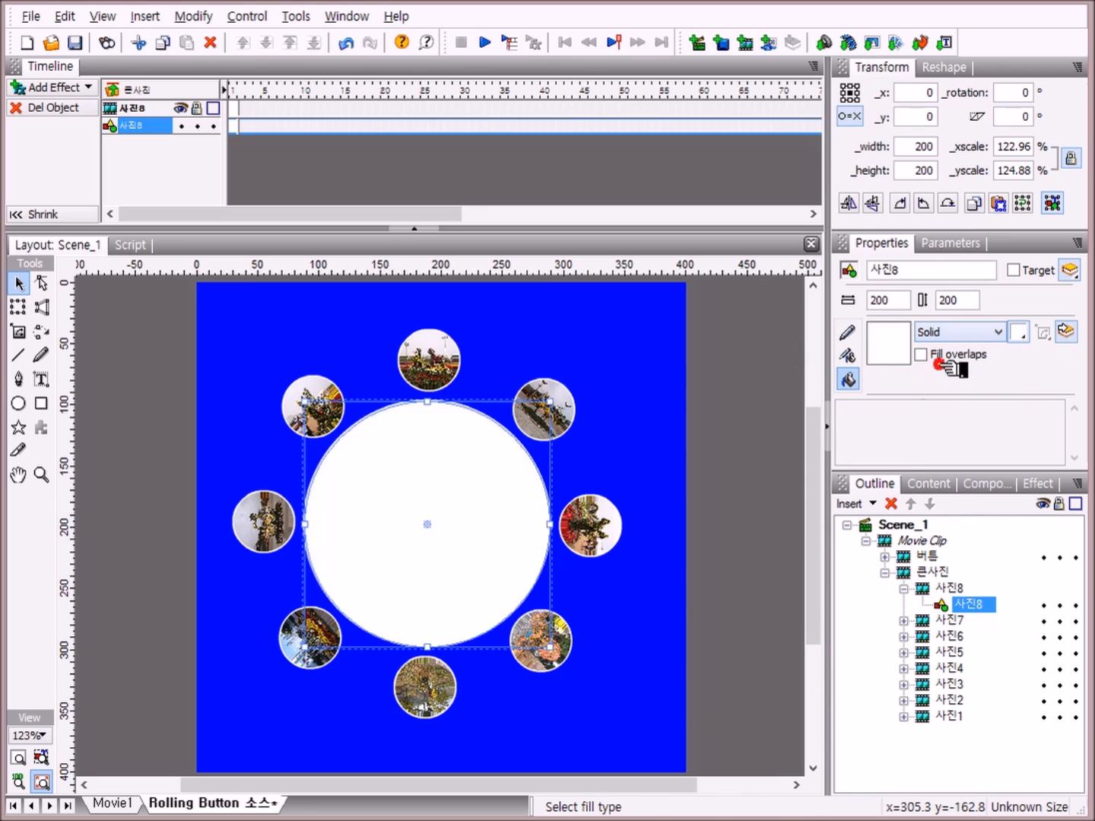
click(998, 333)
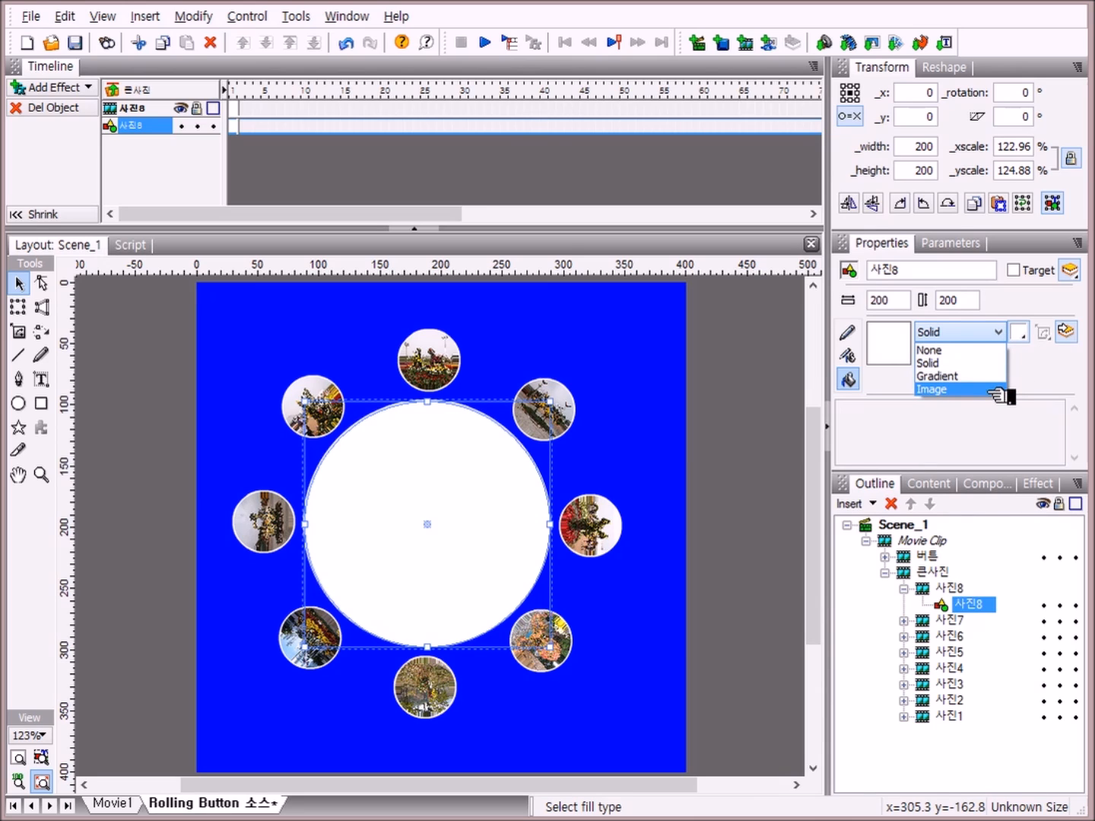
click(993, 390)
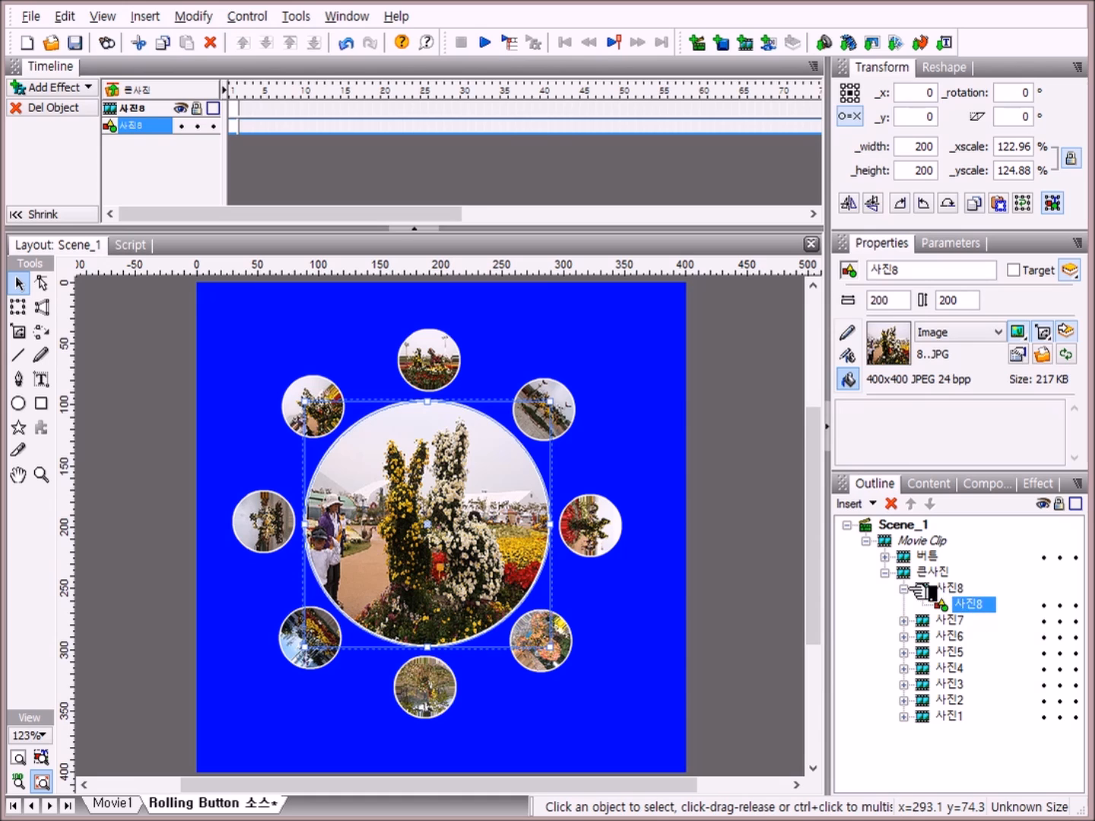
Collapse the 사진8, 큰사진 and parent Movie Clip branches in the scene outline
click(915, 589)
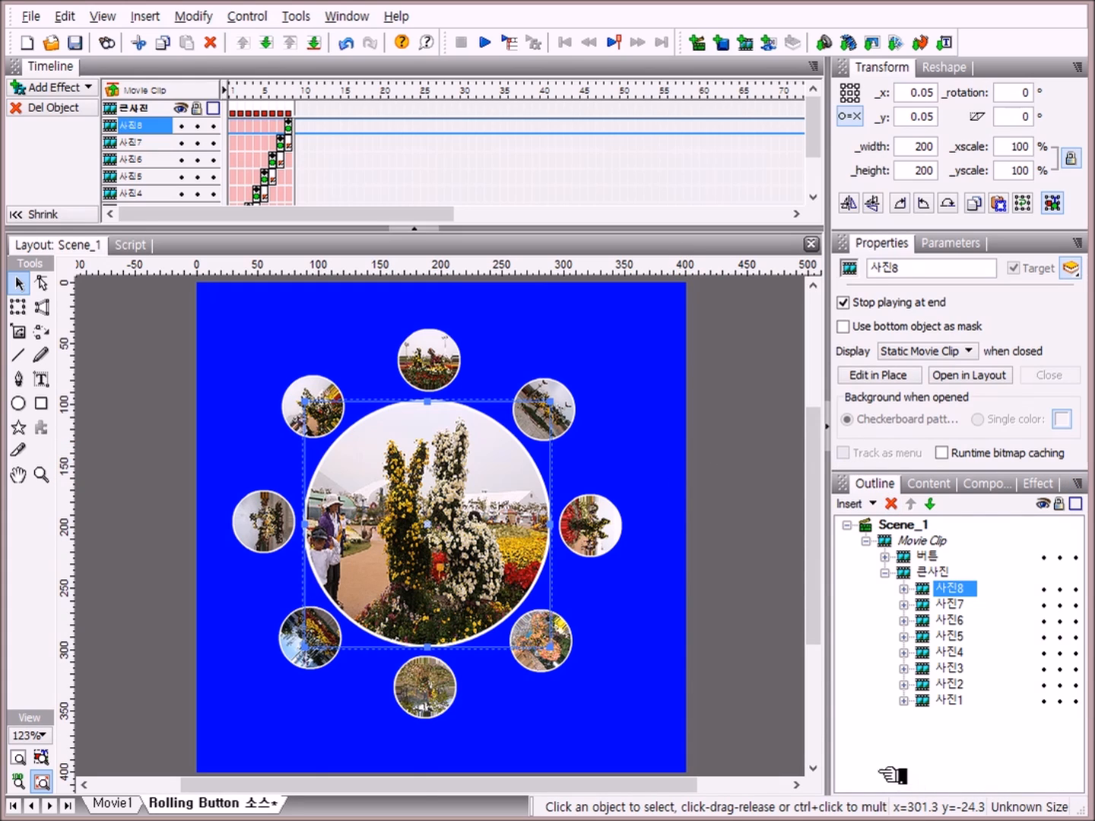
click(886, 572)
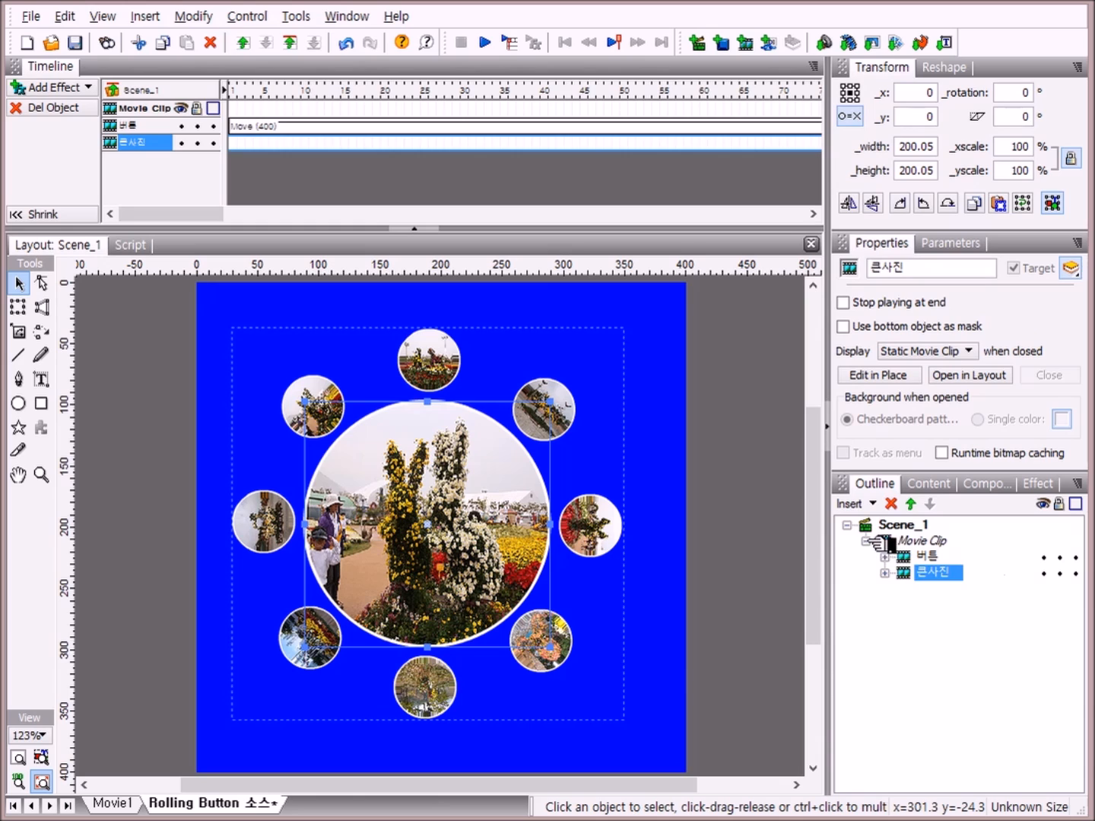
click(874, 541)
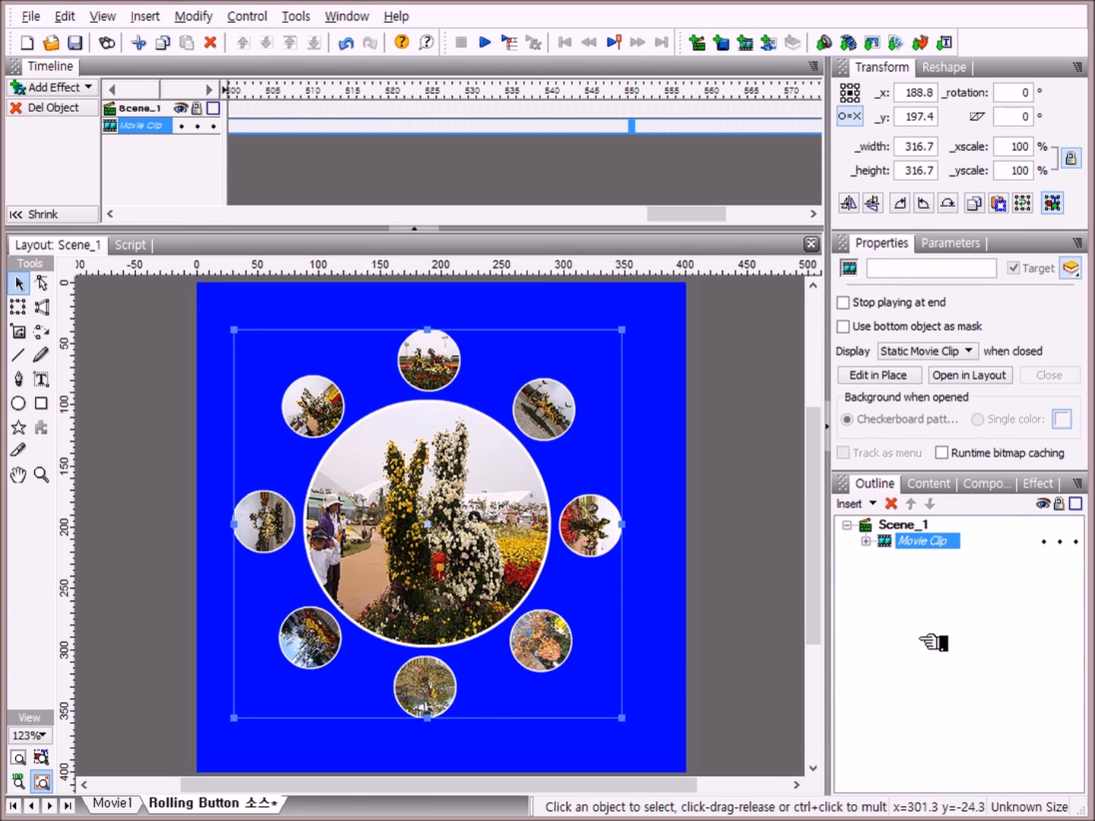